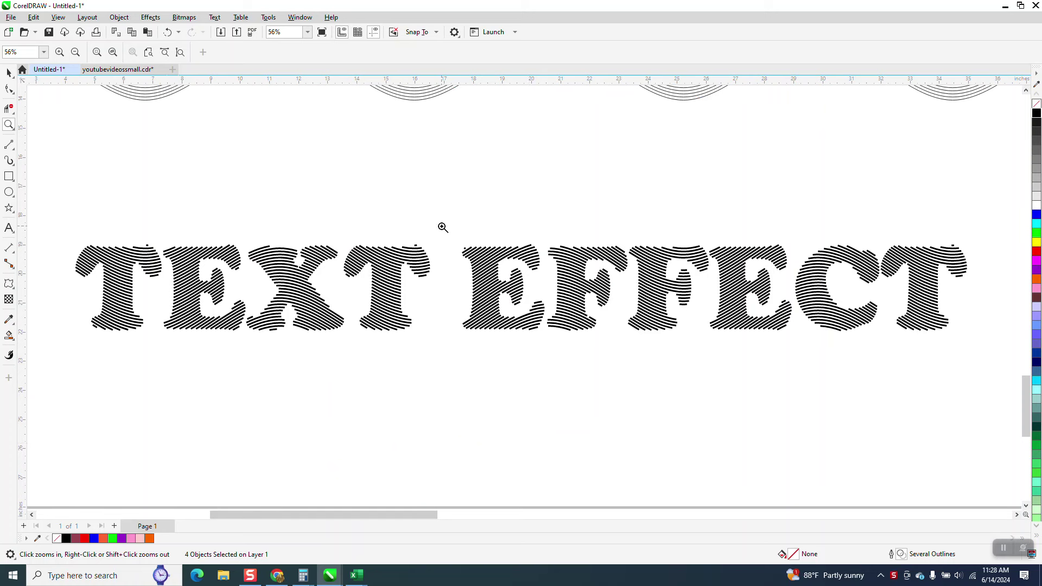
Step: Set the outline width of the line-filled TEXT EFFECT group to 0.5 pt and inspect the letter strokes up close
{"action": "left_click_drag", "start_coordinate": [442, 226], "coordinate": [635, 338]}
{"action": "scroll", "coordinate": [475, 221], "scroll_direction": "down", "scroll_amount": 5}
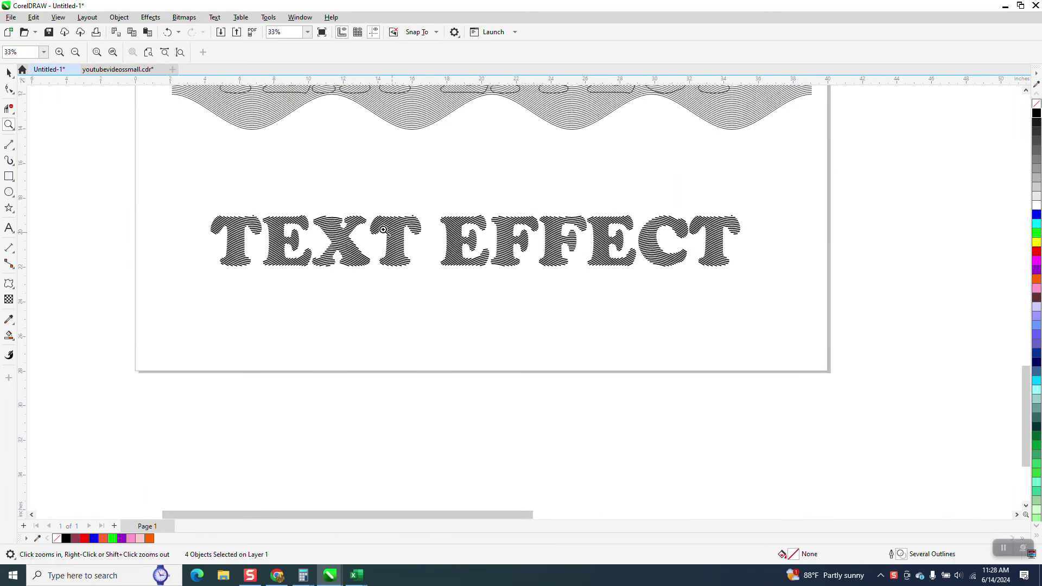
{"action": "left_click", "coordinate": [8, 72]}
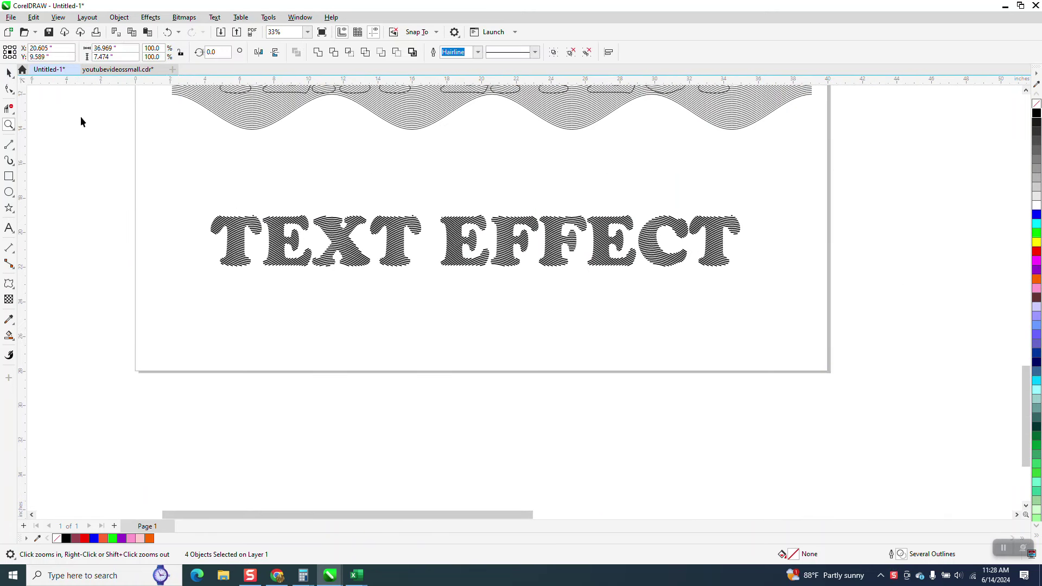
{"action": "left_click", "coordinate": [353, 247]}
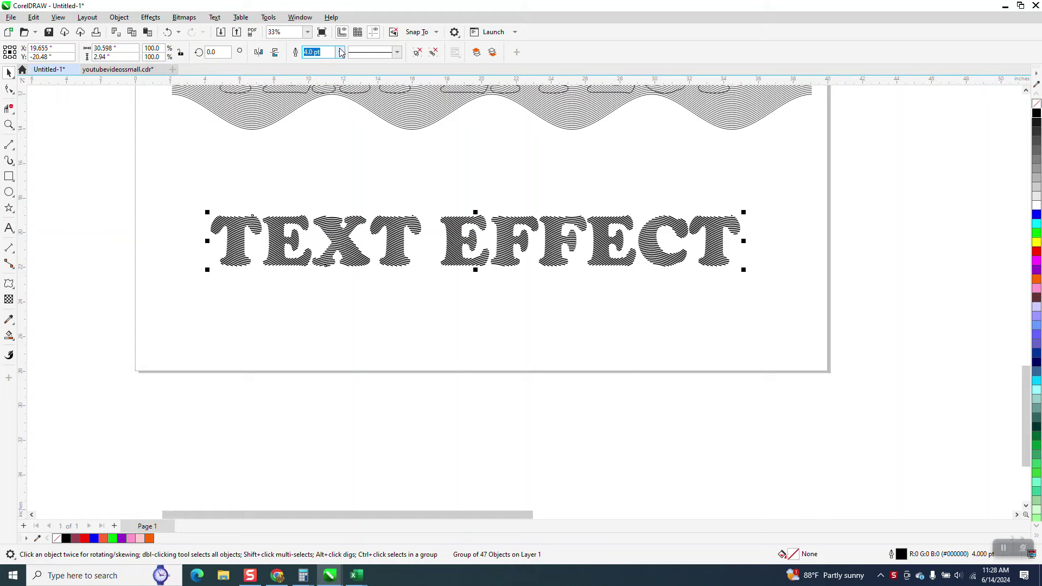
{"action": "left_click", "coordinate": [340, 60]}
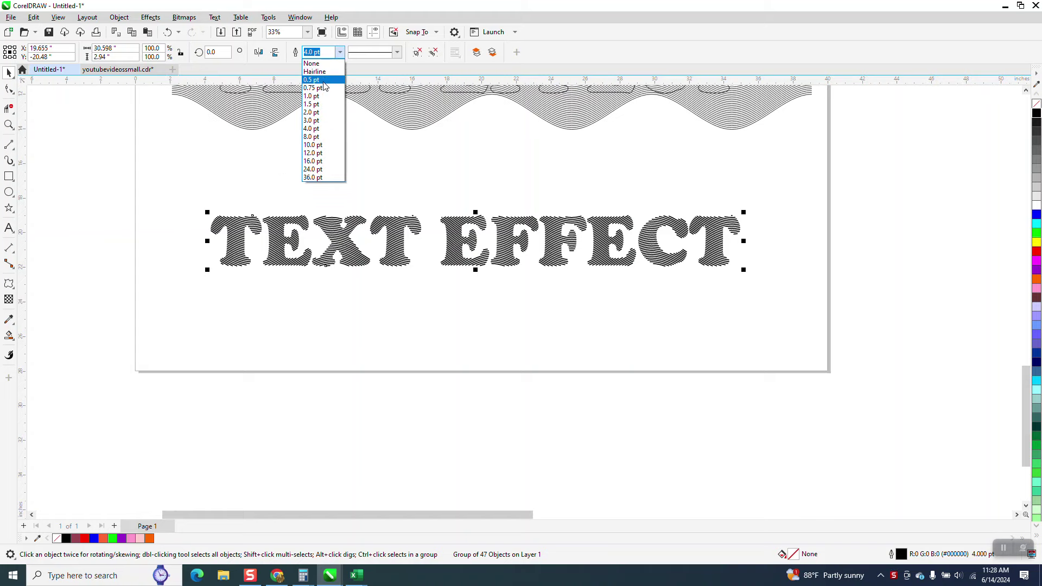
{"action": "left_click", "coordinate": [313, 113]}
{"action": "left_click", "coordinate": [8, 125]}
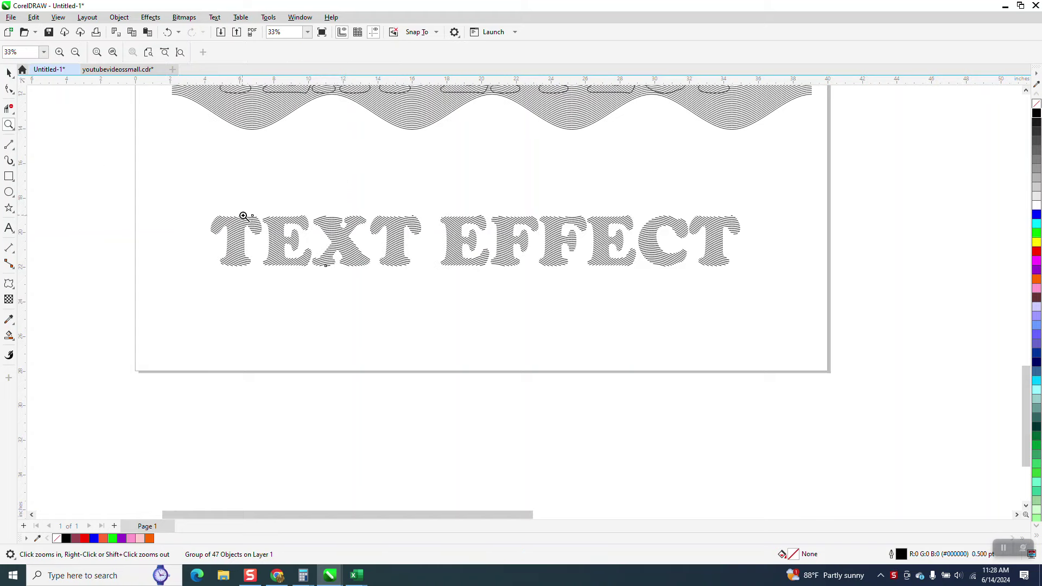
{"action": "left_click_drag", "start_coordinate": [242, 215], "coordinate": [288, 236]}
{"action": "scroll", "coordinate": [429, 296], "scroll_direction": "down", "scroll_amount": 6}
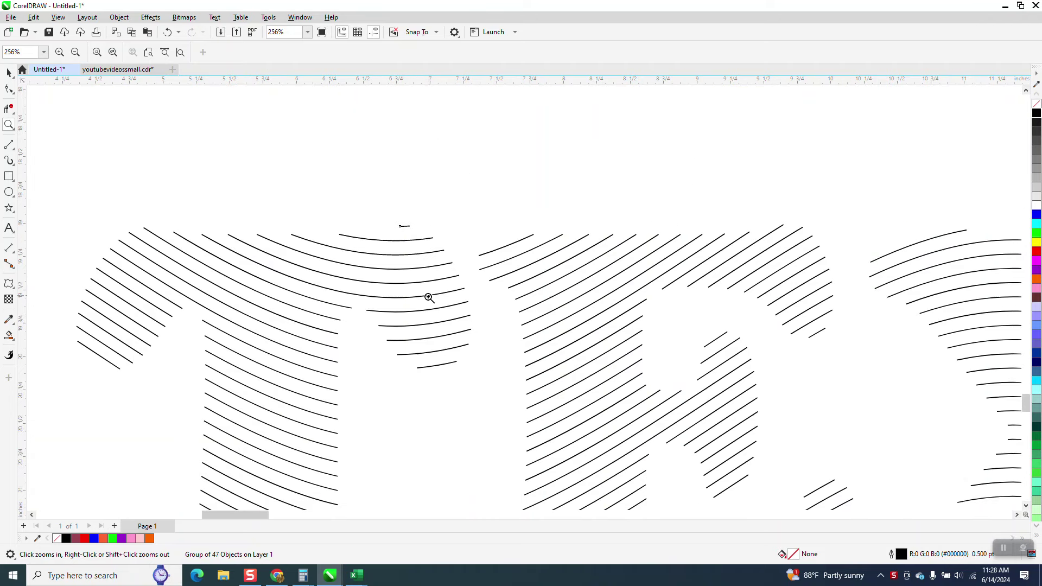
{"action": "scroll", "coordinate": [427, 307], "scroll_direction": "down", "scroll_amount": 3}
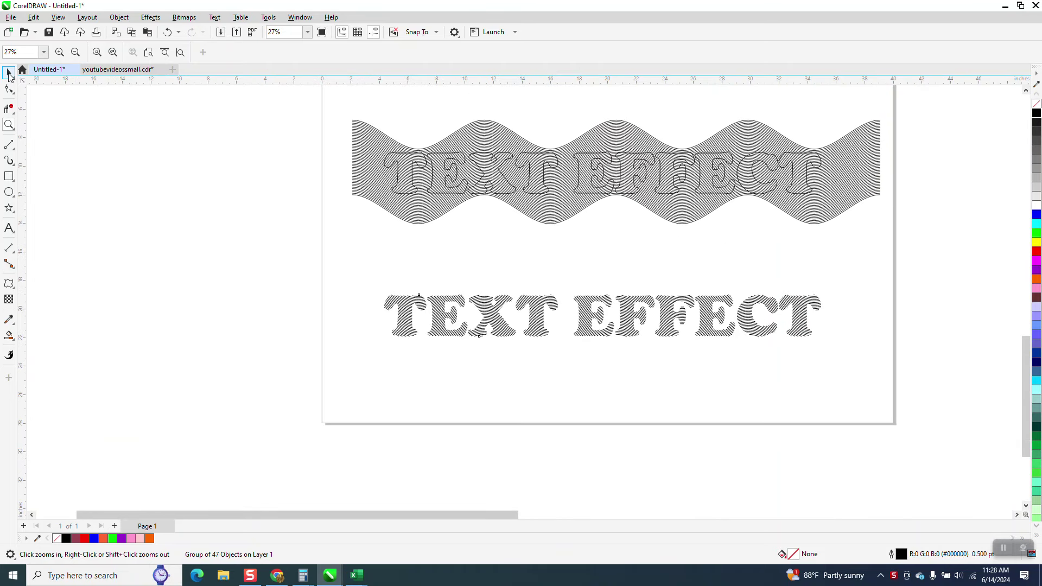
Step: Undo the recent edits back to the hairline letter outlines around the line-filled TEXT EFFECT
{"action": "left_click", "coordinate": [9, 73]}
{"action": "key", "text": "space"}
{"action": "left_click", "coordinate": [412, 196]}
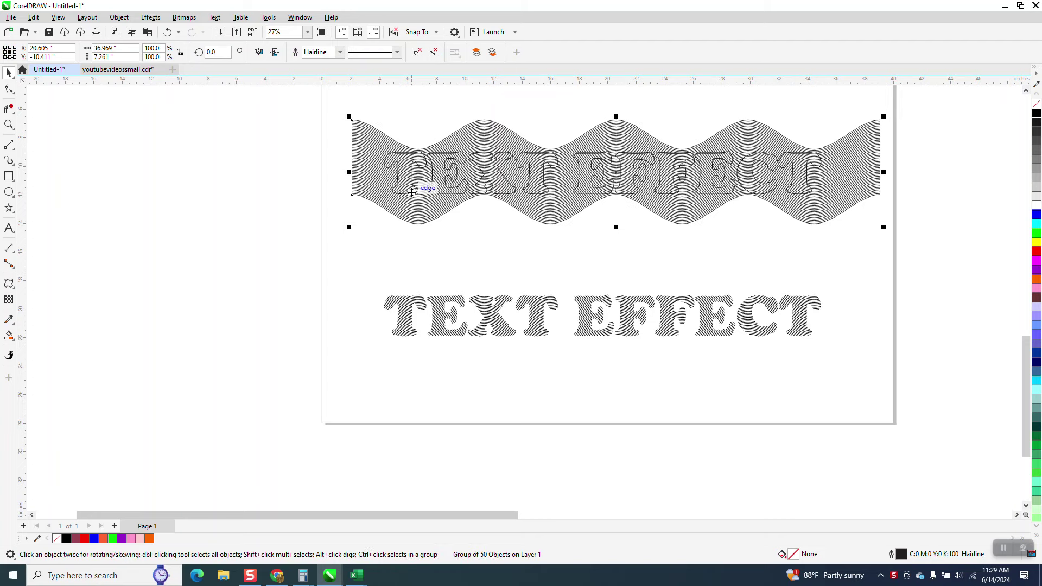
{"action": "key", "text": "ctrl+z"}
{"action": "left_click", "coordinate": [445, 196]}
{"action": "key", "text": "ctrl+z"}
{"action": "key", "text": "ctrl+z"}
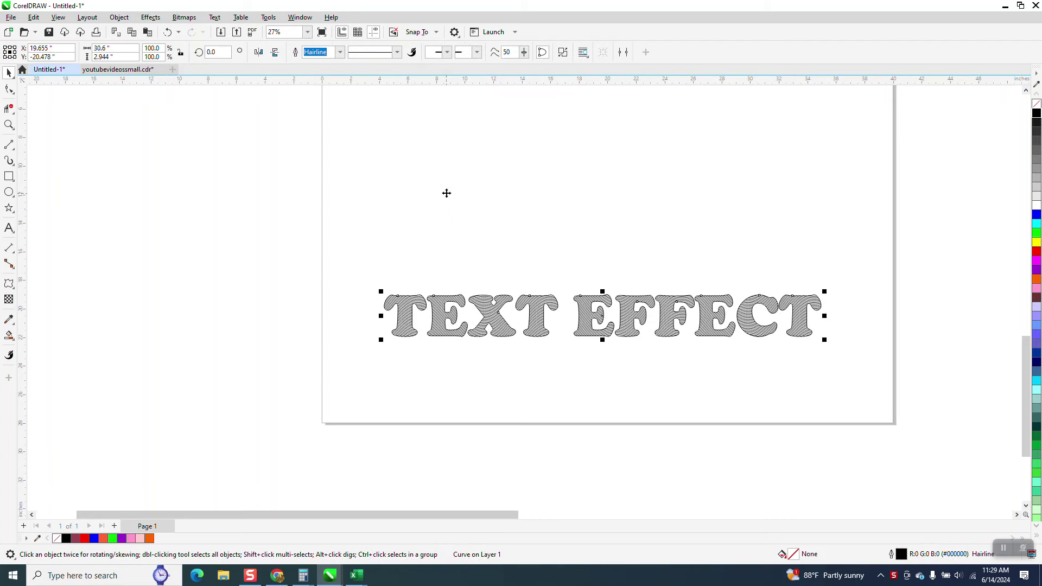
Step: Nudge the plain wavy-line band without lettering down 10 inches, to just above the line-filled text on the page
{"action": "scroll", "coordinate": [437, 196], "scroll_direction": "down", "scroll_amount": 2}
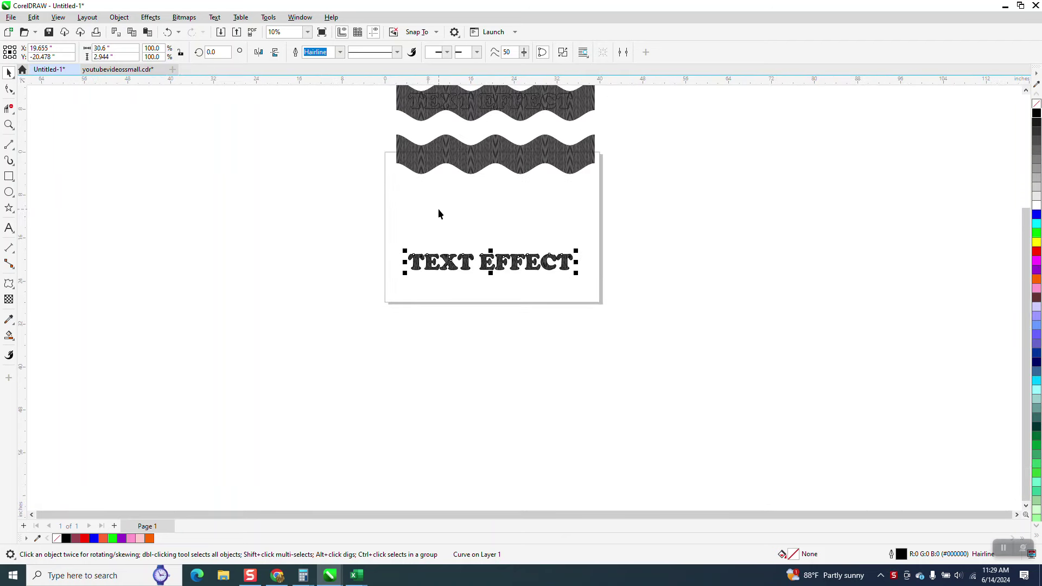
{"action": "left_click", "coordinate": [8, 124]}
{"action": "left_click_drag", "start_coordinate": [391, 238], "coordinate": [565, 299]}
{"action": "scroll", "coordinate": [607, 304], "scroll_direction": "down", "scroll_amount": 3}
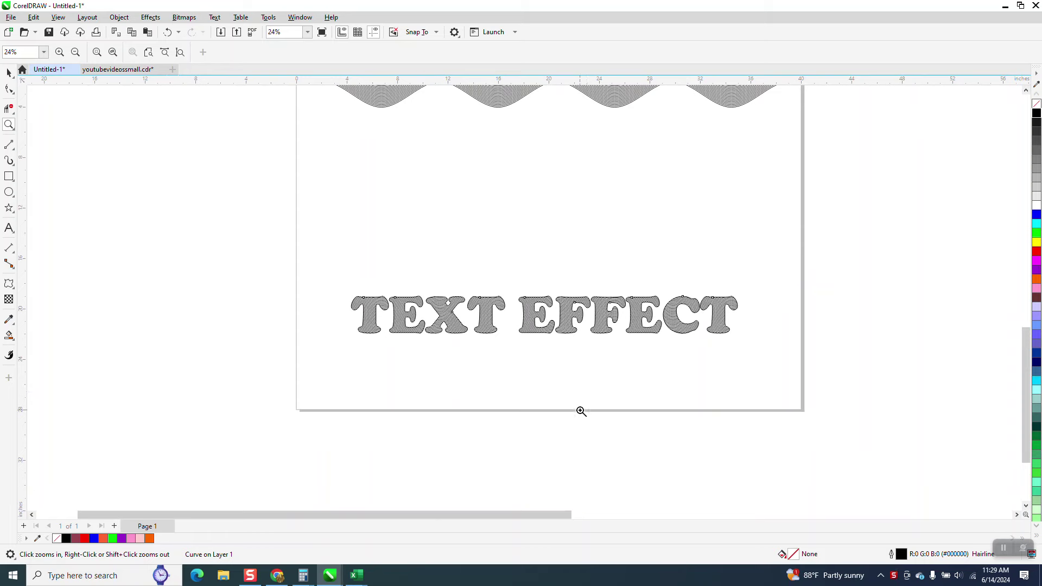
{"action": "left_click", "coordinate": [9, 72]}
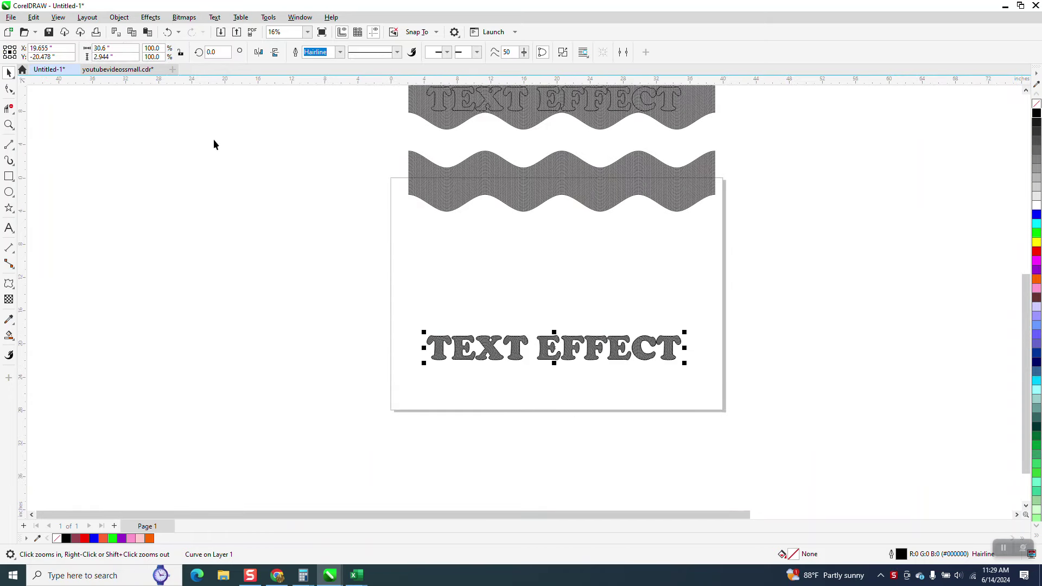
{"action": "scroll", "coordinate": [467, 263], "scroll_direction": "down", "scroll_amount": 1}
{"action": "left_click_drag", "start_coordinate": [411, 184], "coordinate": [673, 253]}
{"action": "key", "text": "Down"}
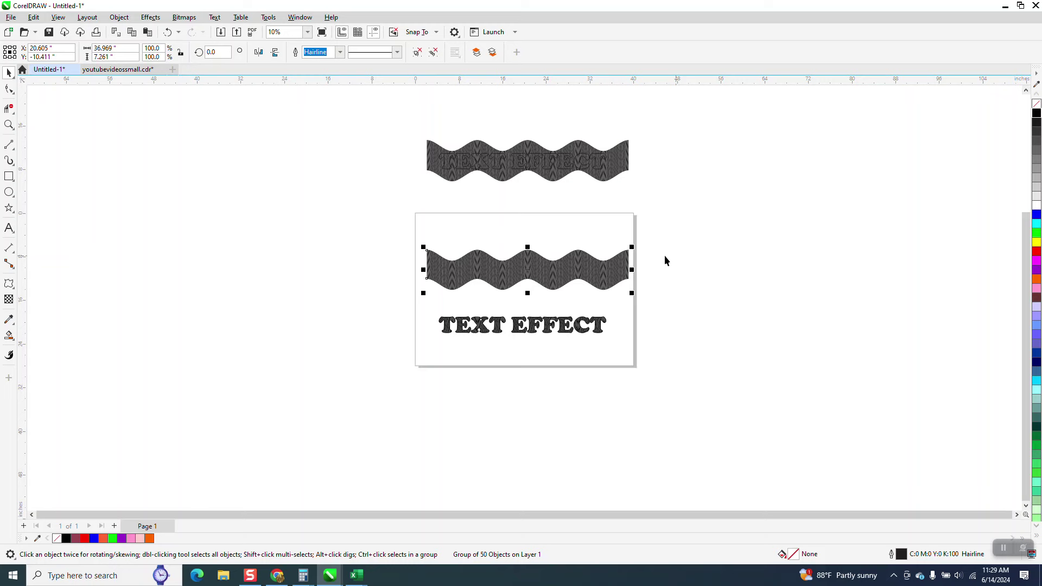
Step: Examine the objects that make up the wavy band with the TEXT EFFECT outline above the page by selecting them together
{"action": "left_click", "coordinate": [9, 125]}
{"action": "left_click_drag", "start_coordinate": [388, 120], "coordinate": [708, 229]}
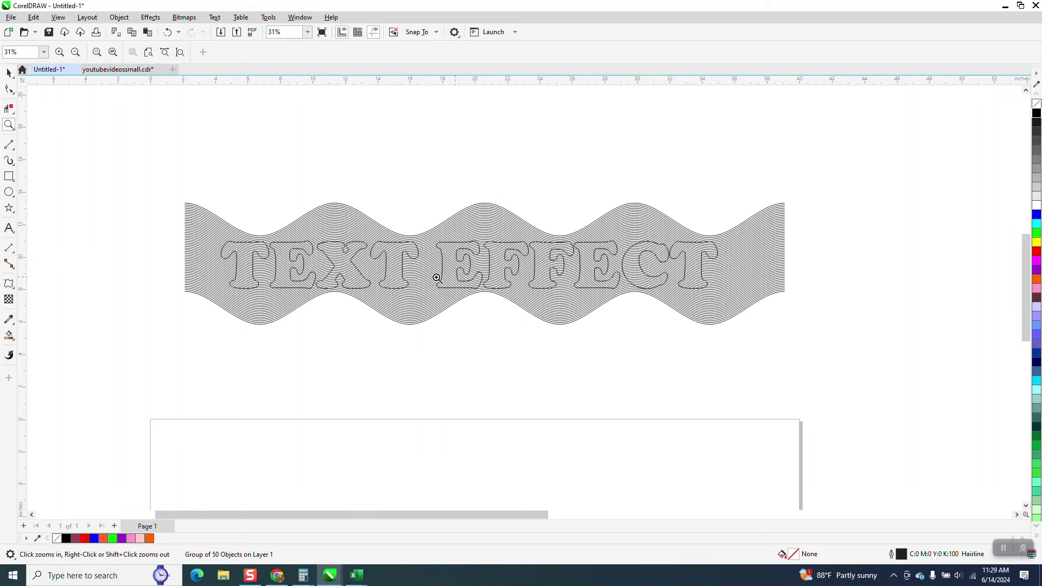
{"action": "left_click", "coordinate": [9, 73]}
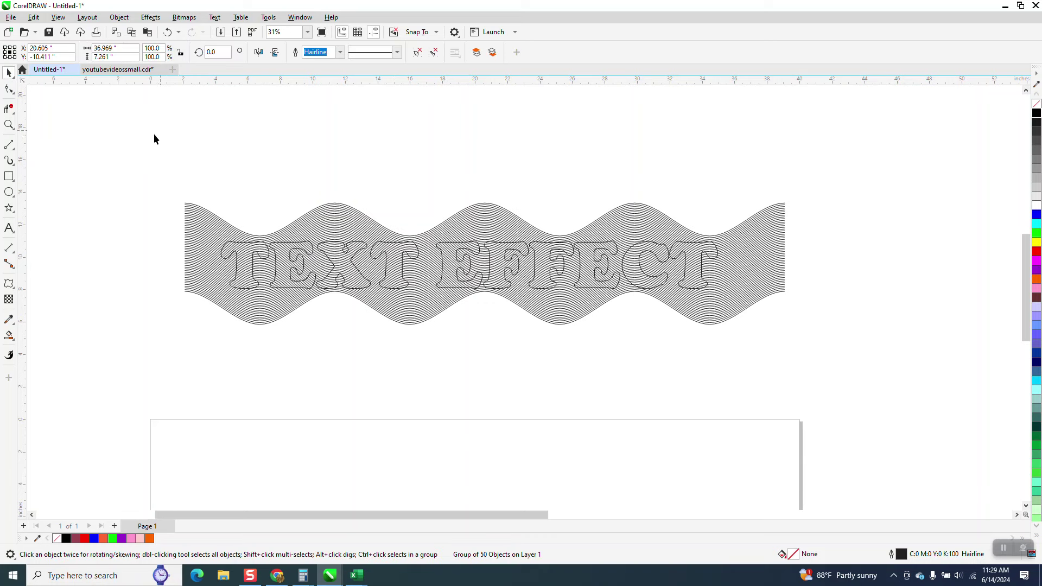
{"action": "key", "text": "ctrl+u"}
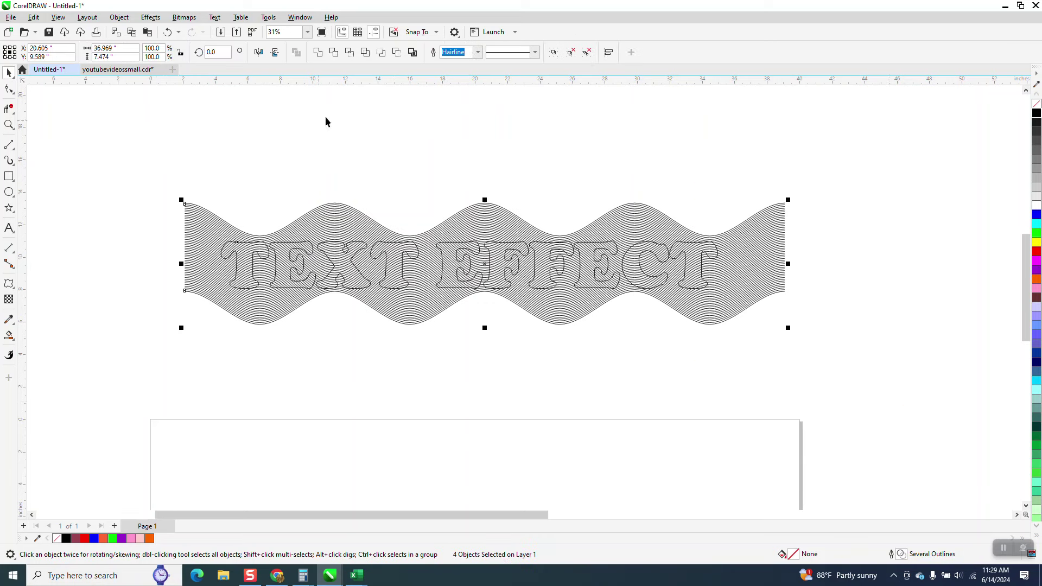
{"action": "scroll", "coordinate": [388, 163], "scroll_direction": "down", "scroll_amount": 3}
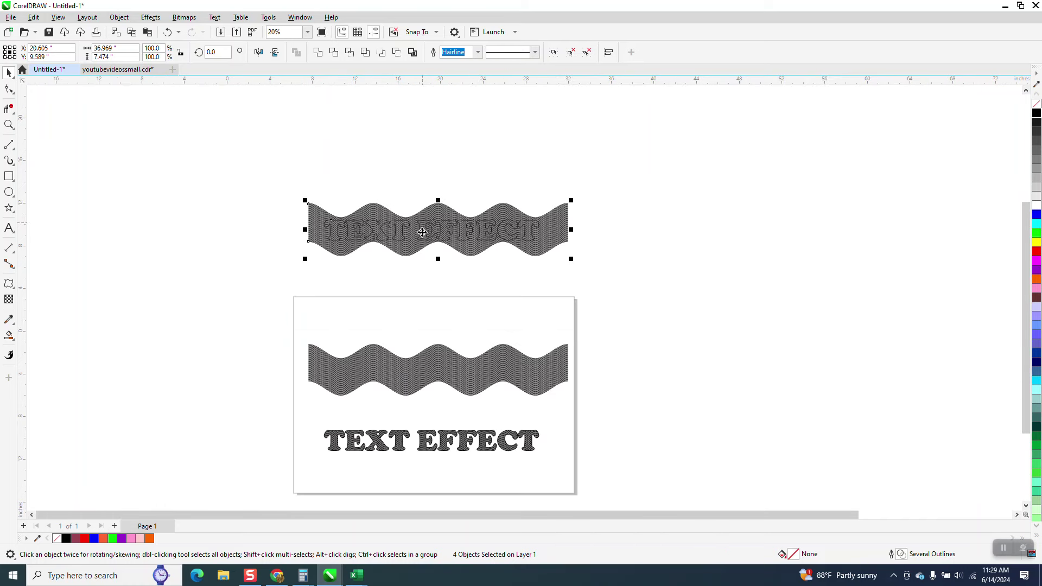
{"action": "left_click", "coordinate": [350, 52]}
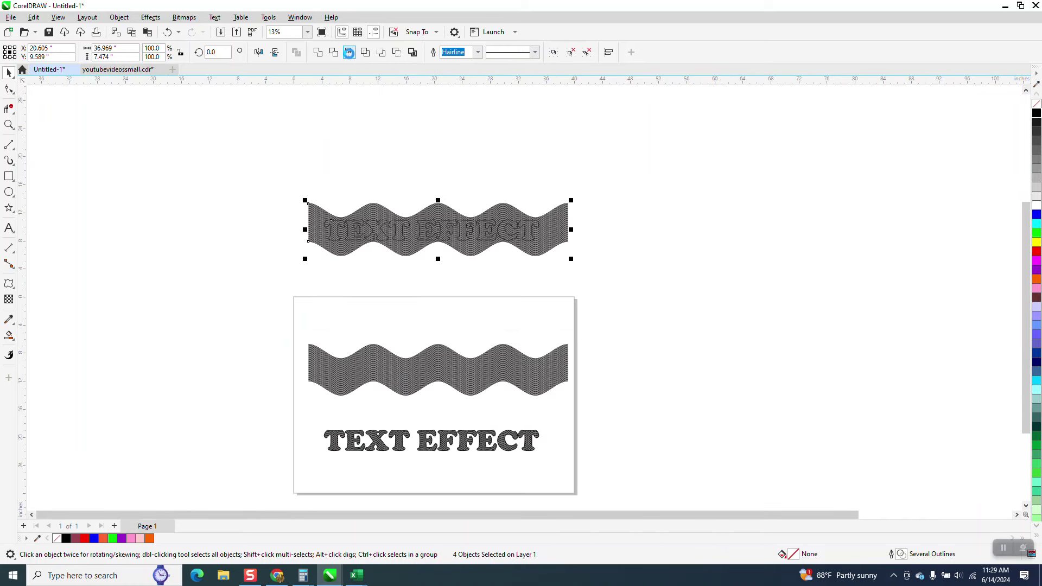
{"action": "left_click", "coordinate": [521, 194]}
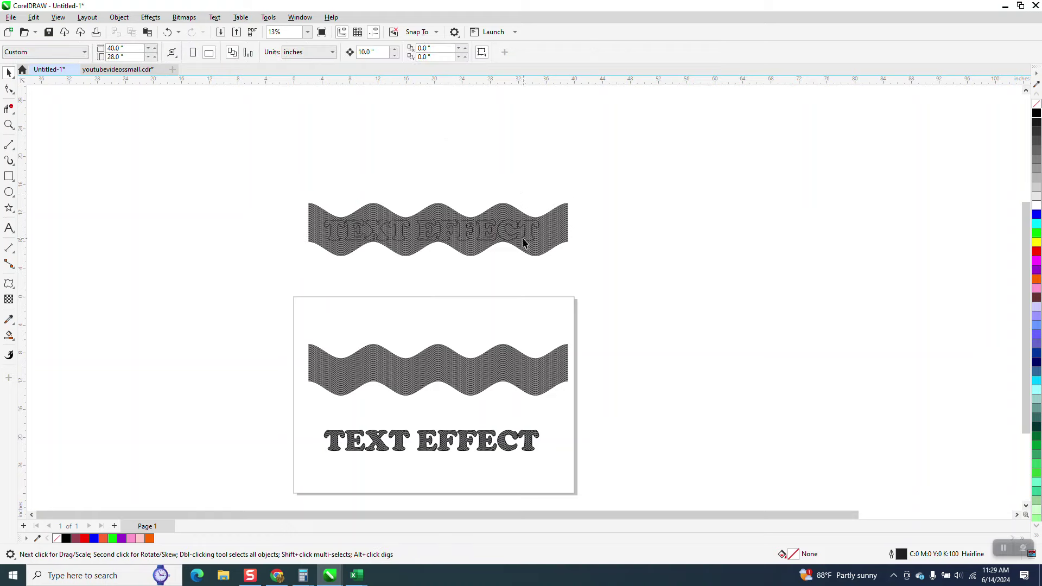
Step: Nudge the line group of the lettered wavy band up 10 inches, and undo that move
{"action": "left_click", "coordinate": [526, 225]}
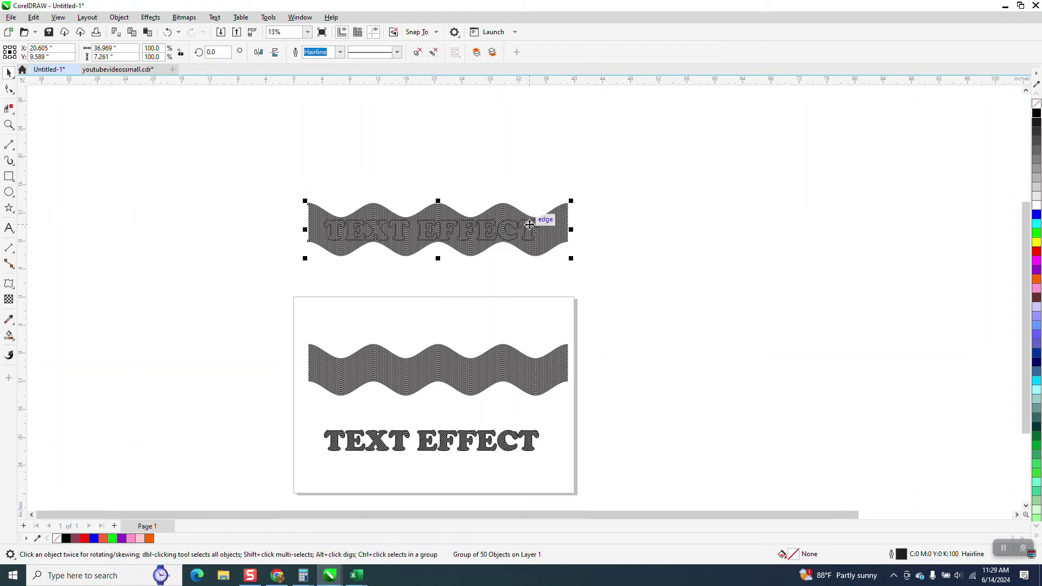
{"action": "key", "text": "Up"}
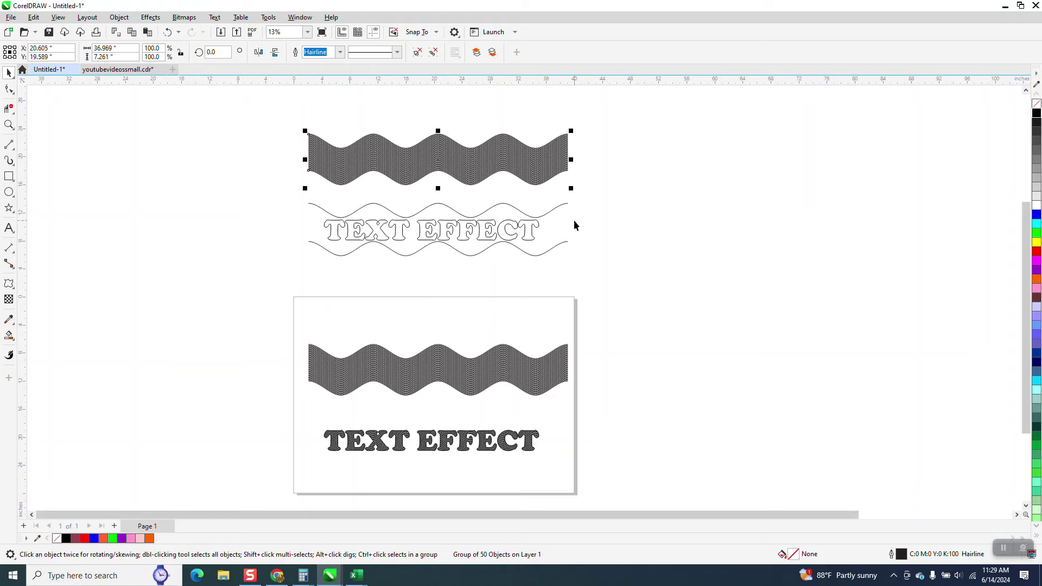
{"action": "left_click", "coordinate": [167, 32]}
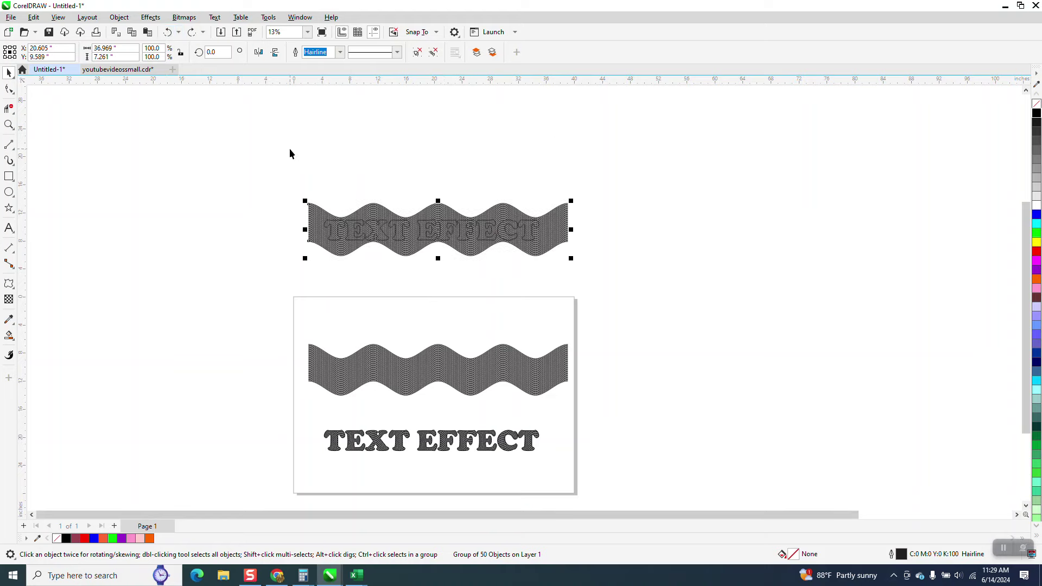
{"action": "left_click", "coordinate": [167, 32]}
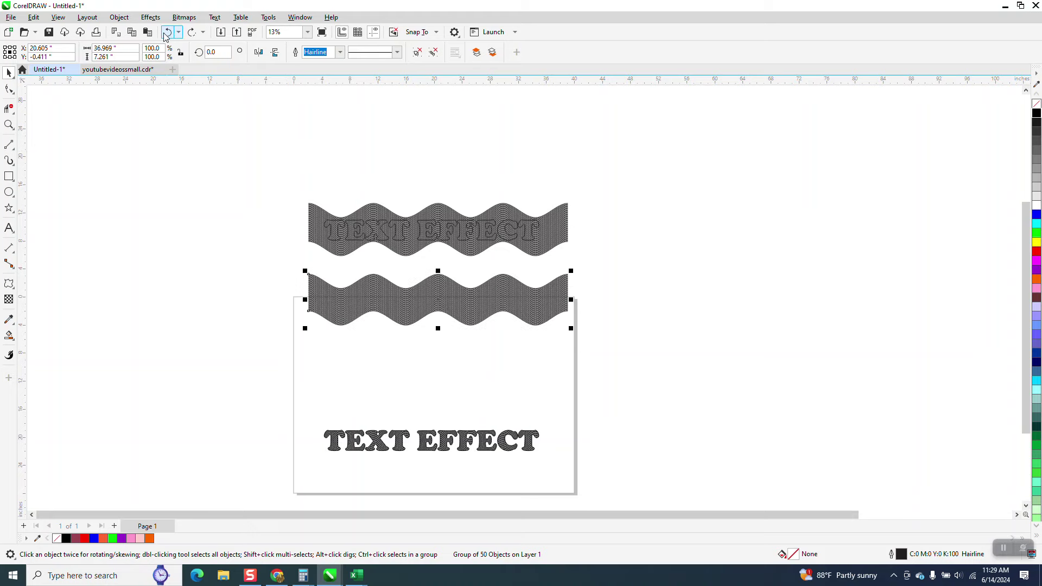
{"action": "left_click", "coordinate": [193, 32]}
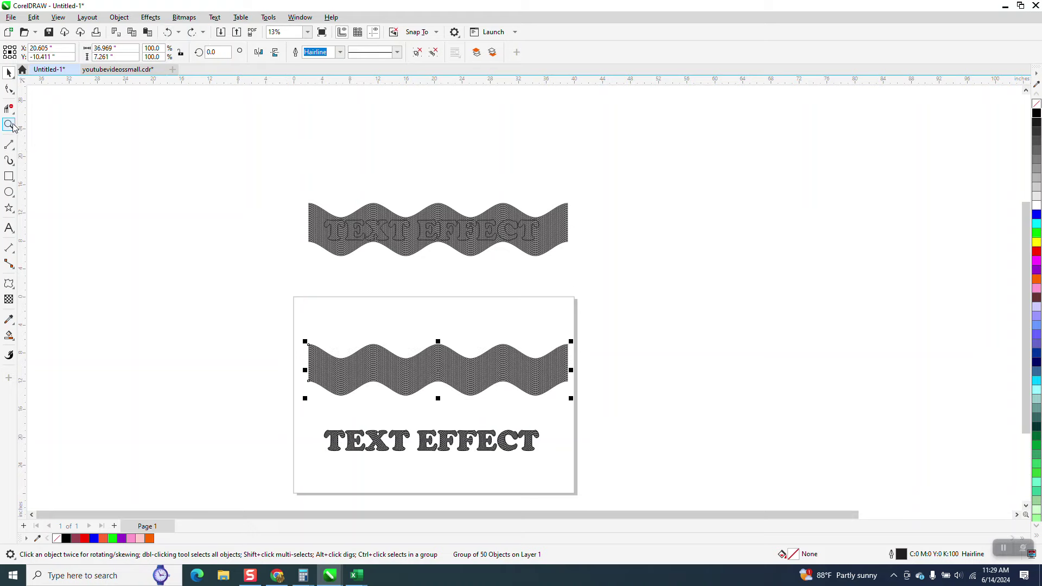
Step: Nudge the lettered band's line group up 10 inches and move the TEXT EFFECT outline clear of the two remaining wave lines
{"action": "left_click", "coordinate": [8, 125]}
{"action": "left_click_drag", "start_coordinate": [259, 173], "coordinate": [653, 302]}
{"action": "left_click", "coordinate": [9, 72]}
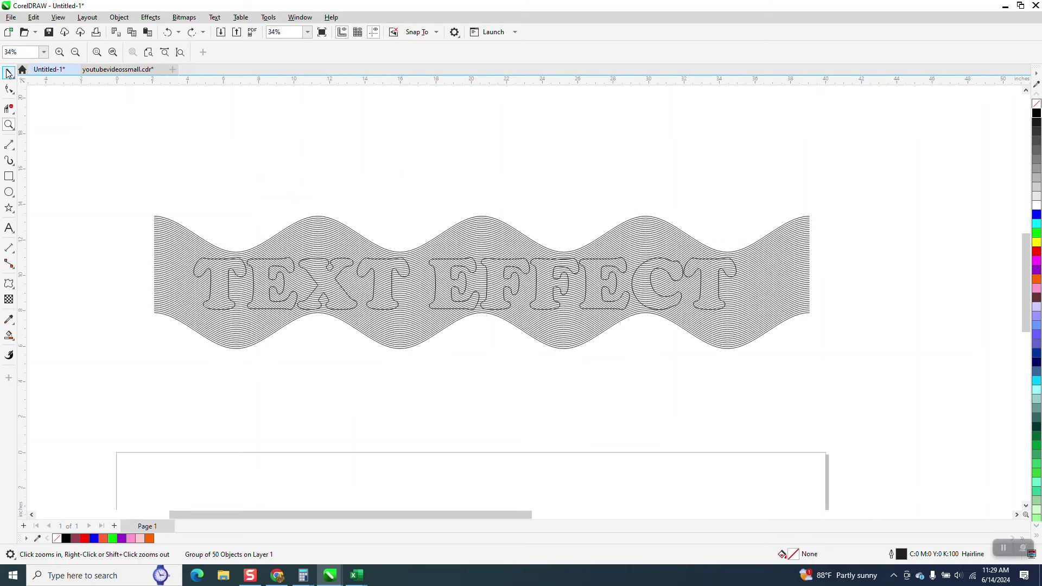
{"action": "left_click_drag", "start_coordinate": [970, 420], "coordinate": [969, 420]}
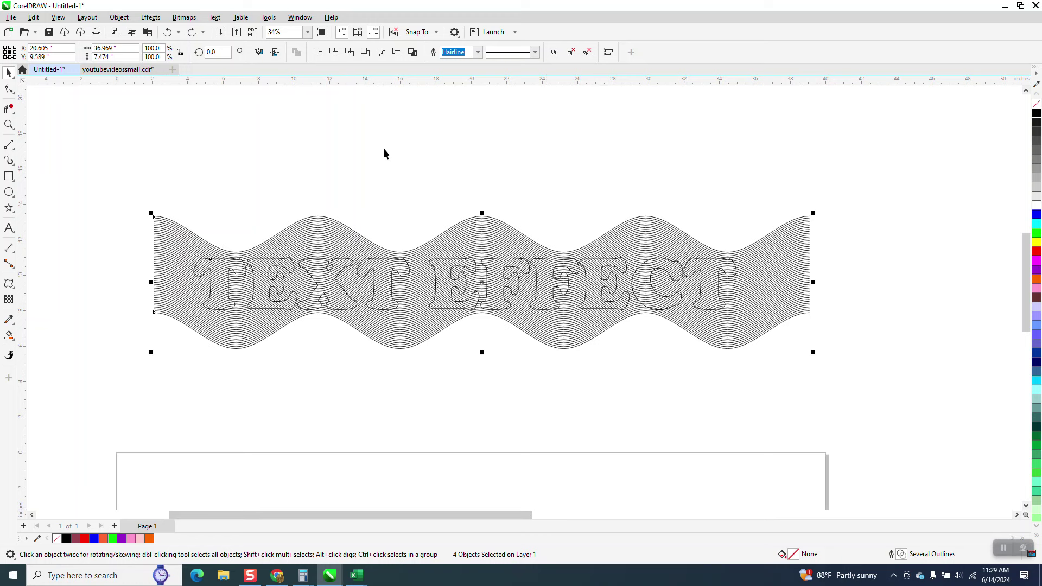
{"action": "scroll", "coordinate": [423, 162], "scroll_direction": "down", "scroll_amount": 4}
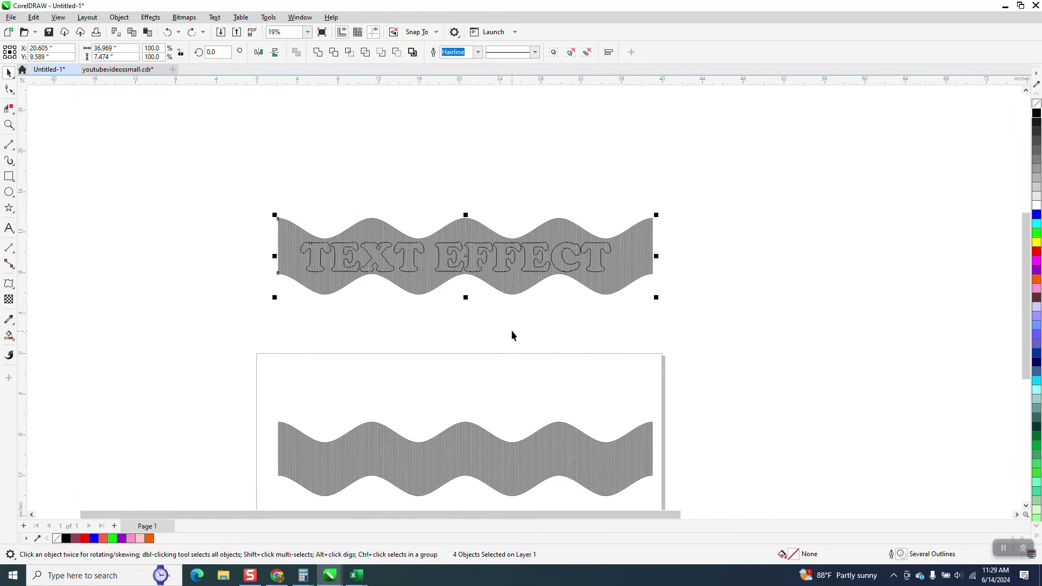
{"action": "left_click", "coordinate": [511, 336]}
{"action": "left_click", "coordinate": [481, 249]}
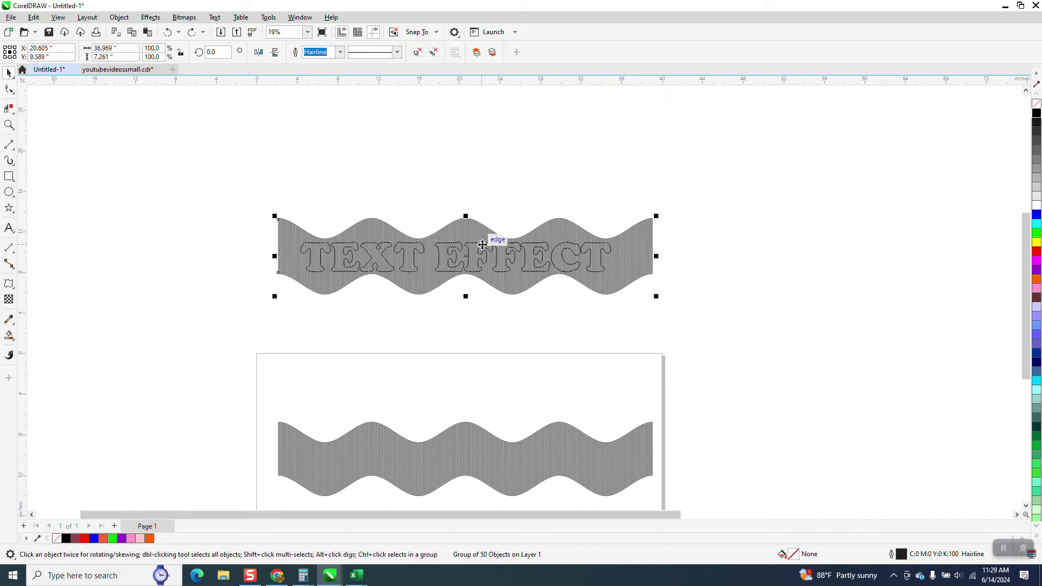
{"action": "key", "text": "Up"}
{"action": "left_click", "coordinate": [494, 253]}
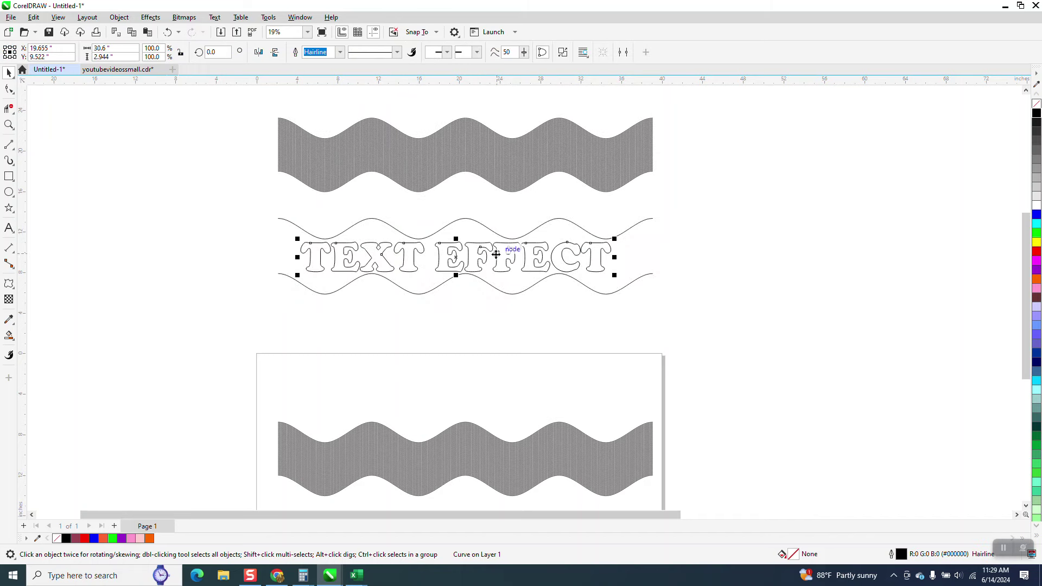
{"action": "left_click_drag", "start_coordinate": [496, 254], "coordinate": [768, 327]}
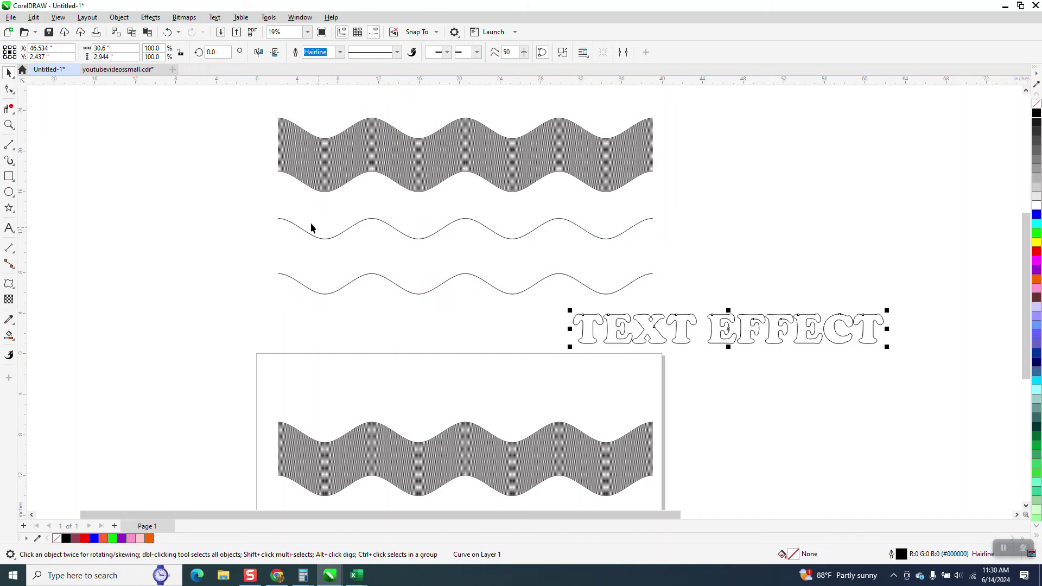
Step: Delete the two single wave lines and the line group above them, and place the TEXT EFFECT outline back above the page
{"action": "left_click_drag", "start_coordinate": [382, 280], "coordinate": [415, 257]}
{"action": "key", "text": "Delete"}
{"action": "left_click", "coordinate": [464, 160]}
{"action": "key", "text": "Delete"}
{"action": "scroll", "coordinate": [484, 157], "scroll_direction": "down", "scroll_amount": 1}
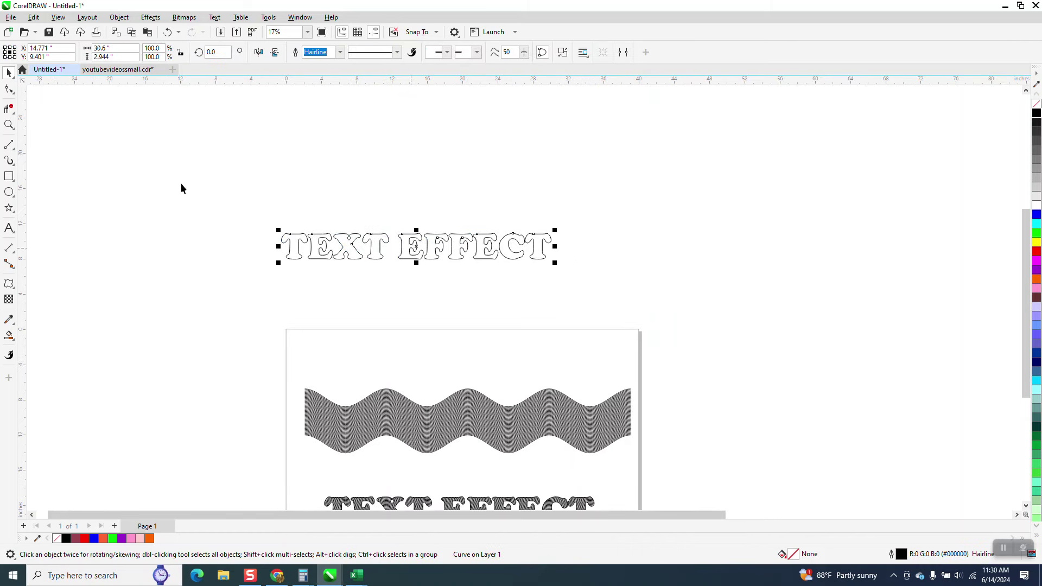
Step: Draw a horizontal 2-point line about 32.9 inches long above the TEXT EFFECT outline
{"action": "left_click", "coordinate": [9, 144]}
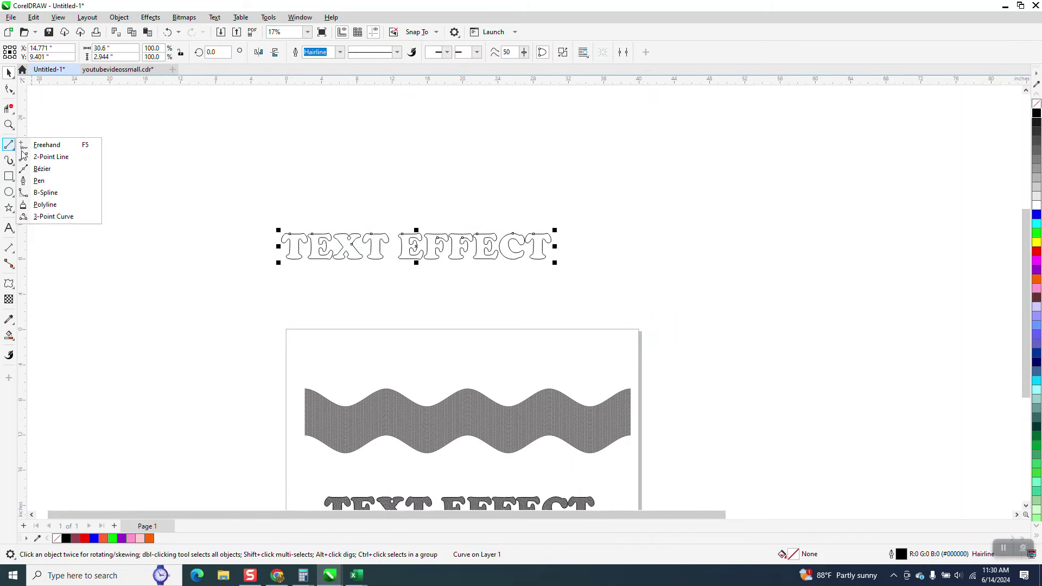
{"action": "left_click", "coordinate": [42, 157]}
{"action": "left_click_drag", "start_coordinate": [289, 153], "coordinate": [581, 191]}
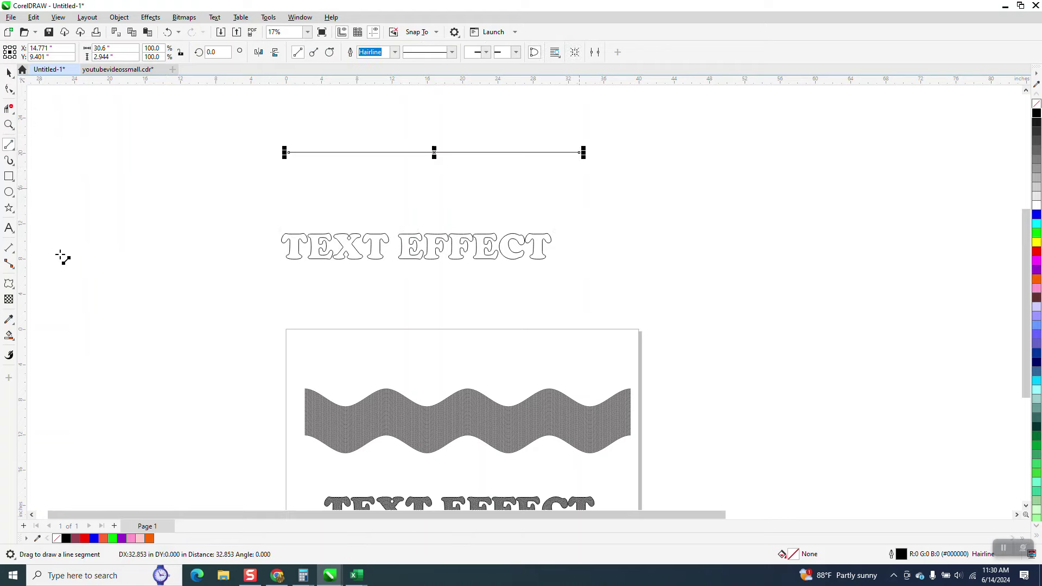
Step: Apply a Zipper distortion to the horizontal line, trying a higher amplitude and returning it to 0
{"action": "left_click", "coordinate": [14, 289]}
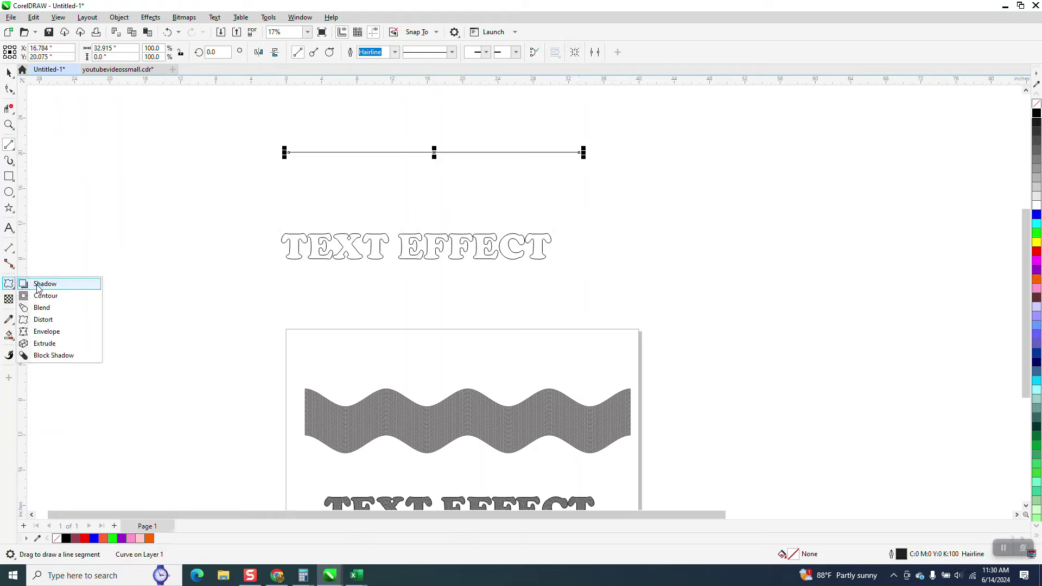
{"action": "left_click", "coordinate": [43, 320]}
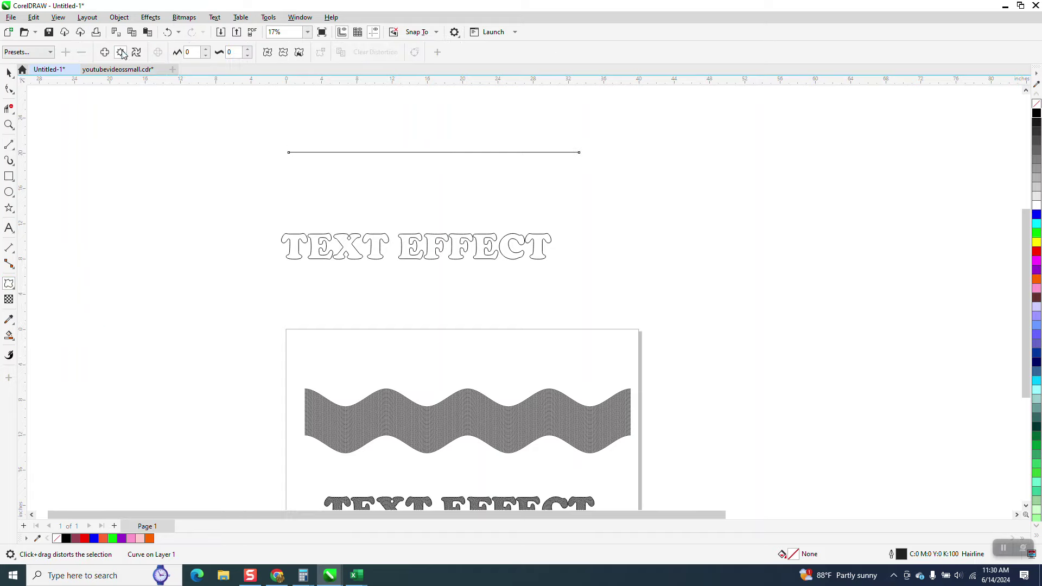
{"action": "left_click", "coordinate": [206, 50]}
{"action": "left_click", "coordinate": [206, 50]}
{"action": "left_click", "coordinate": [206, 49]}
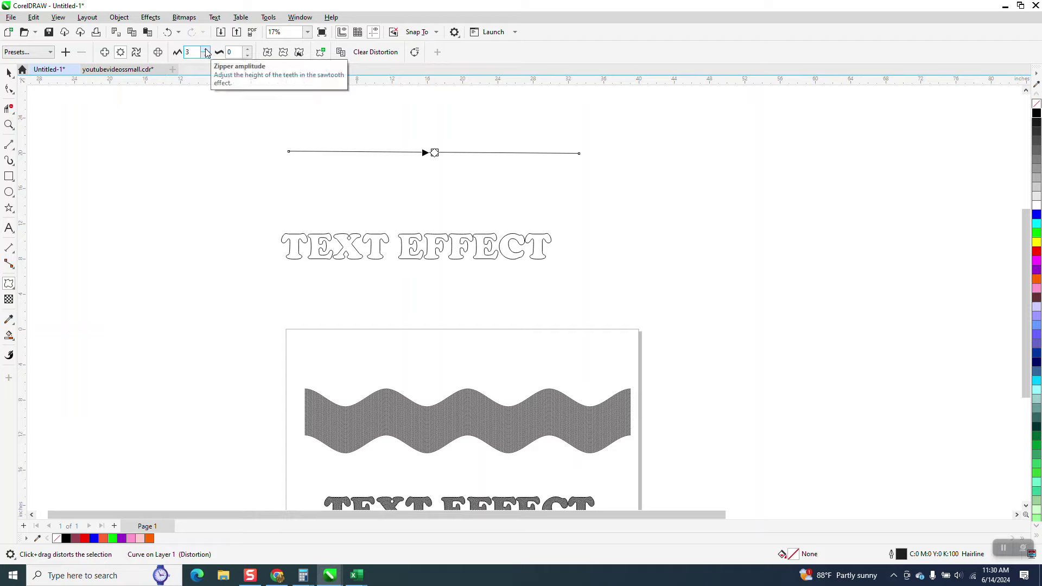
{"action": "left_click", "coordinate": [207, 49]}
{"action": "left_click", "coordinate": [206, 50]}
{"action": "left_click", "coordinate": [206, 54]}
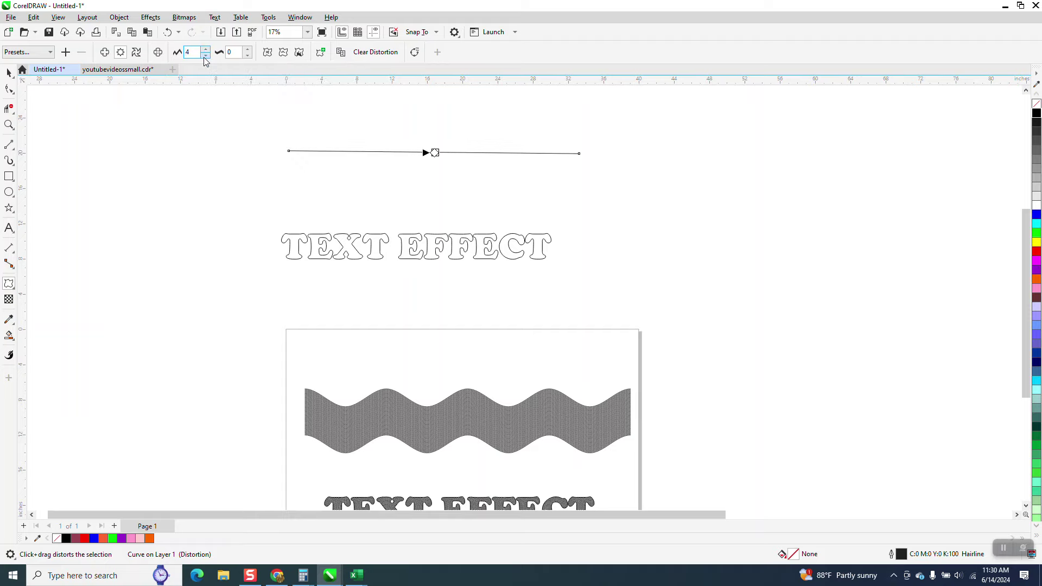
{"action": "left_click", "coordinate": [206, 54]}
{"action": "left_click", "coordinate": [206, 55]}
{"action": "left_click", "coordinate": [206, 55]}
{"action": "left_click", "coordinate": [206, 55]}
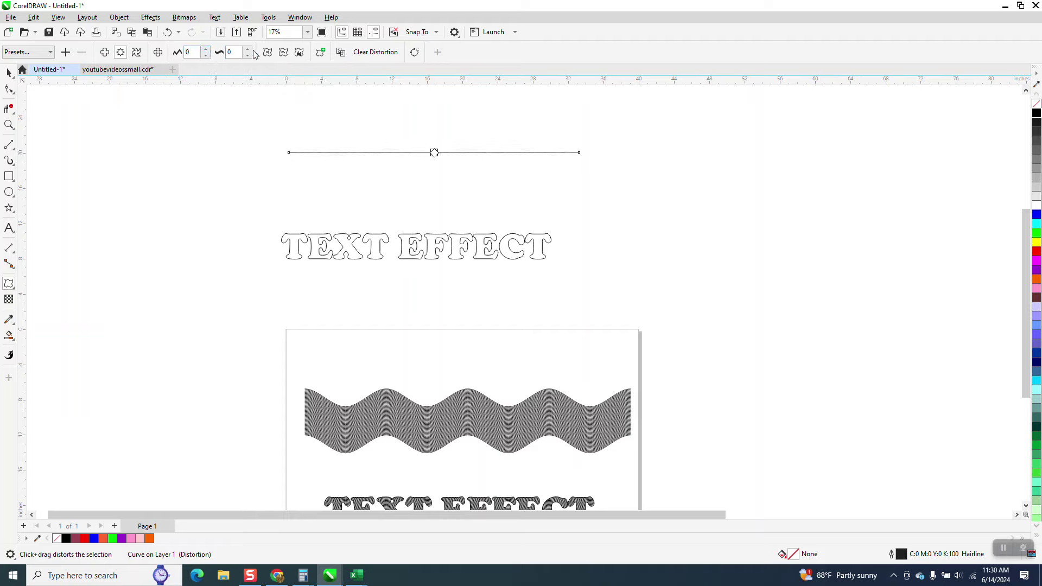
Step: Set the zipper distortion's frequency to 6
{"action": "left_click", "coordinate": [248, 51]}
{"action": "left_click", "coordinate": [247, 50]}
{"action": "left_click", "coordinate": [248, 50]}
{"action": "left_click", "coordinate": [247, 49]}
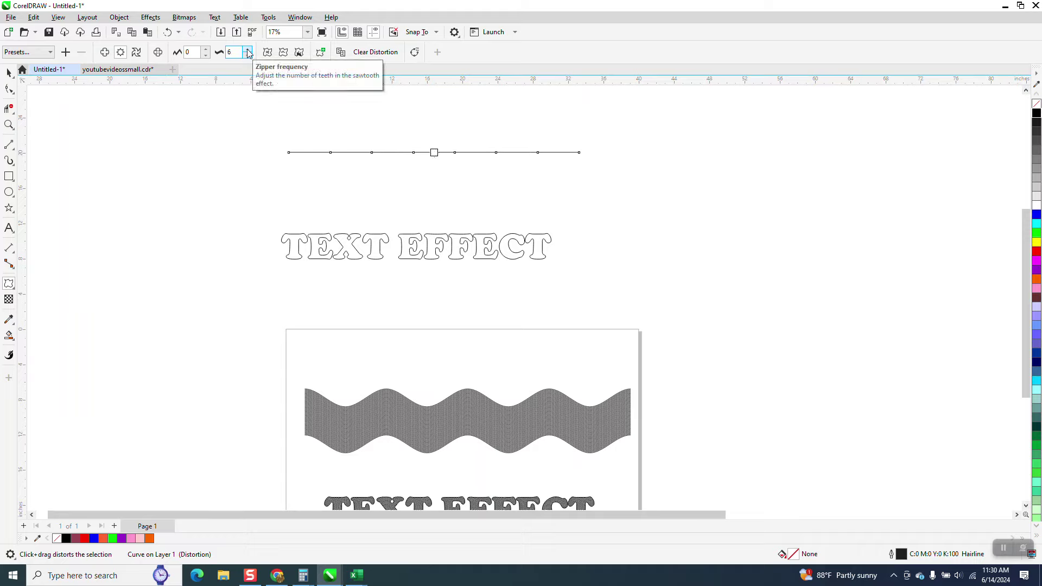
Step: Set the zipper distortion's amplitude to 29 and apply smooth distortion to round the zigzag into a wave
{"action": "left_click", "coordinate": [206, 50]}
{"action": "left_click", "coordinate": [206, 49]}
{"action": "left_click", "coordinate": [206, 50]}
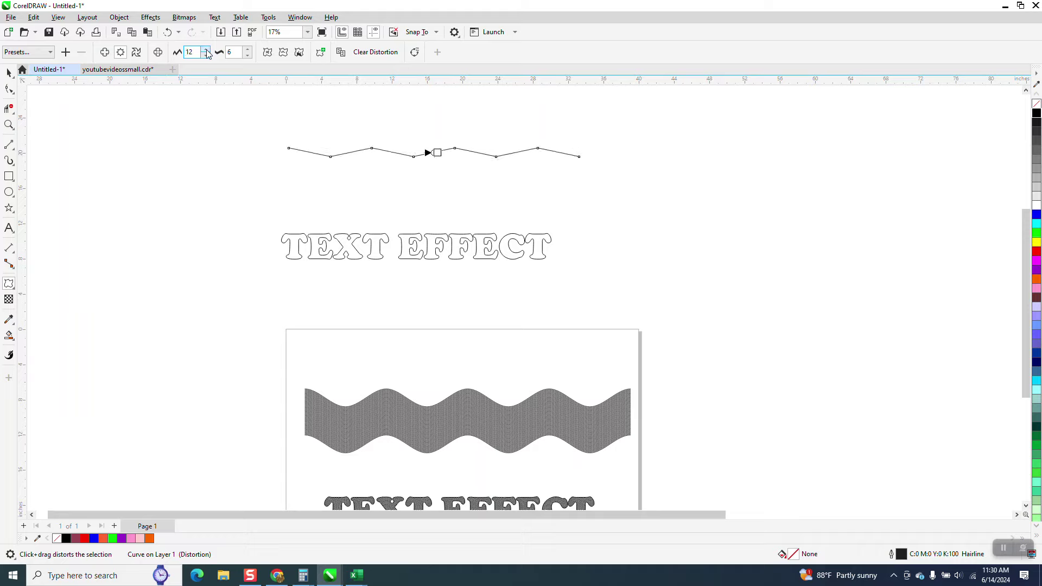
{"action": "left_click", "coordinate": [206, 50]}
{"action": "left_click", "coordinate": [207, 49]}
{"action": "left_click", "coordinate": [207, 49]}
{"action": "left_click", "coordinate": [206, 49]}
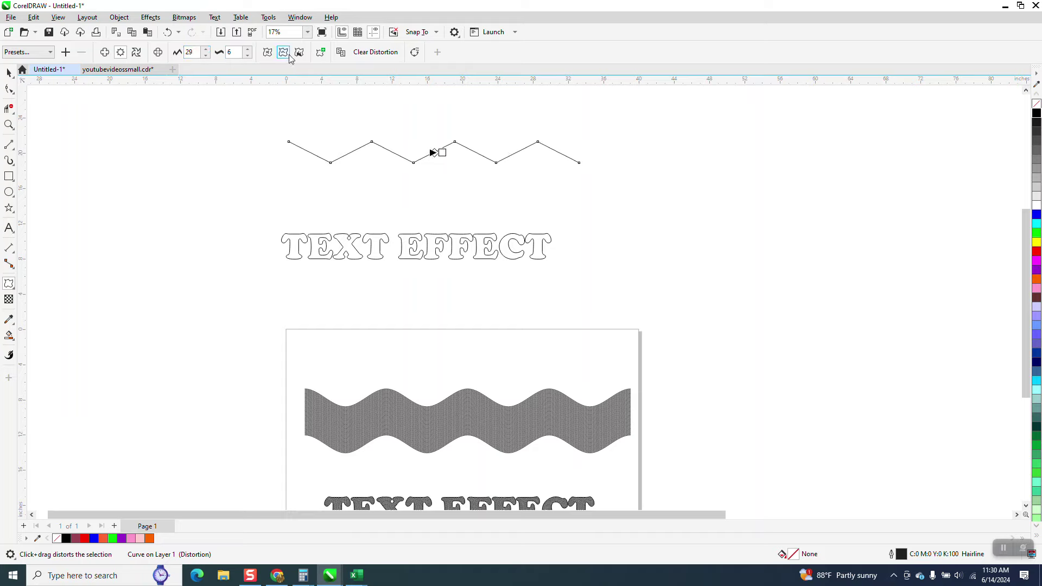
{"action": "left_click", "coordinate": [283, 53]}
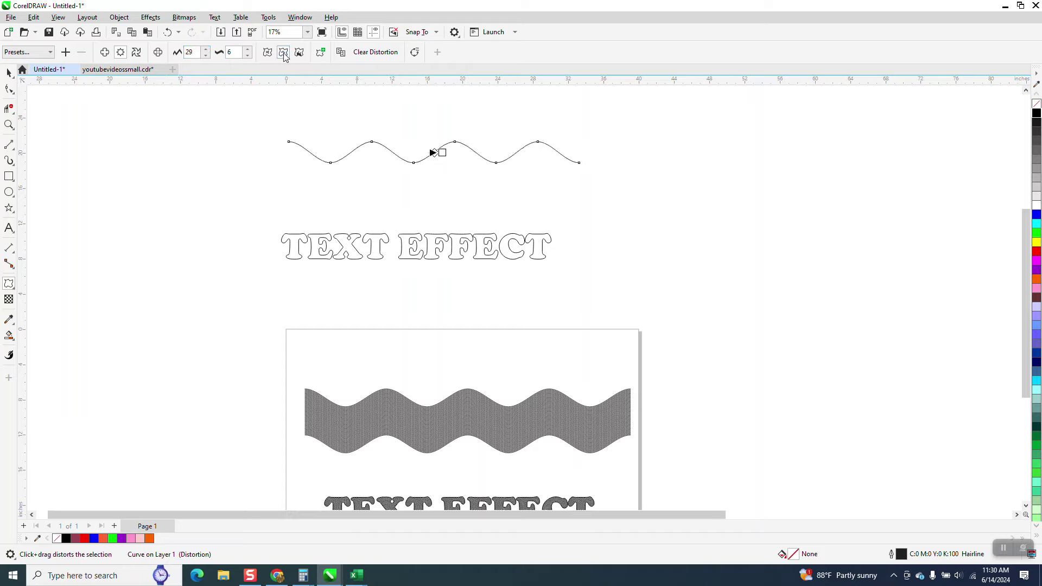
Step: Duplicate the wave line about 5.75 inches straight below itself and blend the two waves with 50 steps
{"action": "left_click", "coordinate": [9, 73]}
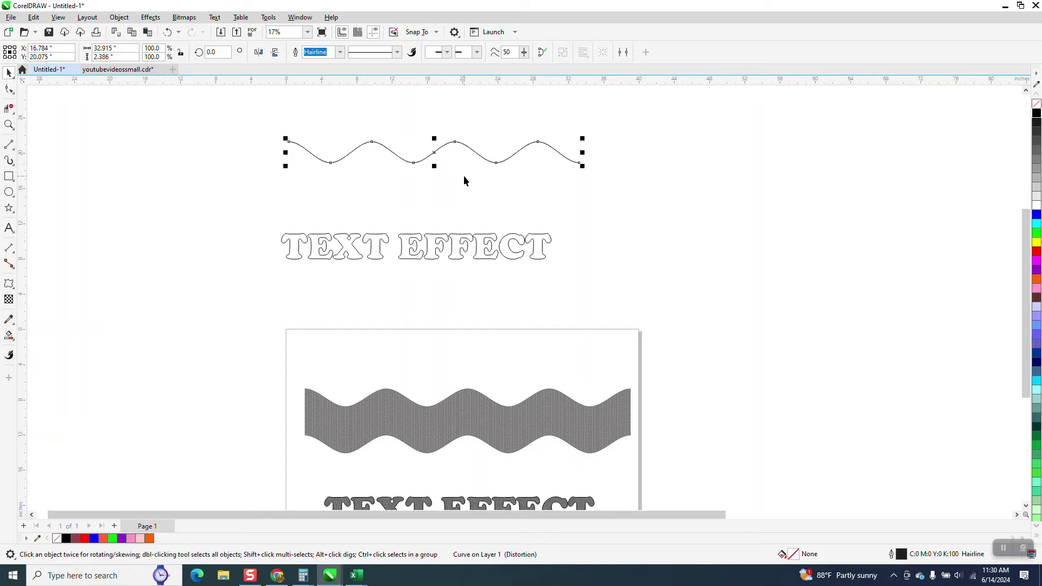
{"action": "left_click_drag", "start_coordinate": [434, 154], "coordinate": [434, 204]}
{"action": "left_click_drag", "start_coordinate": [275, 131], "coordinate": [605, 220]}
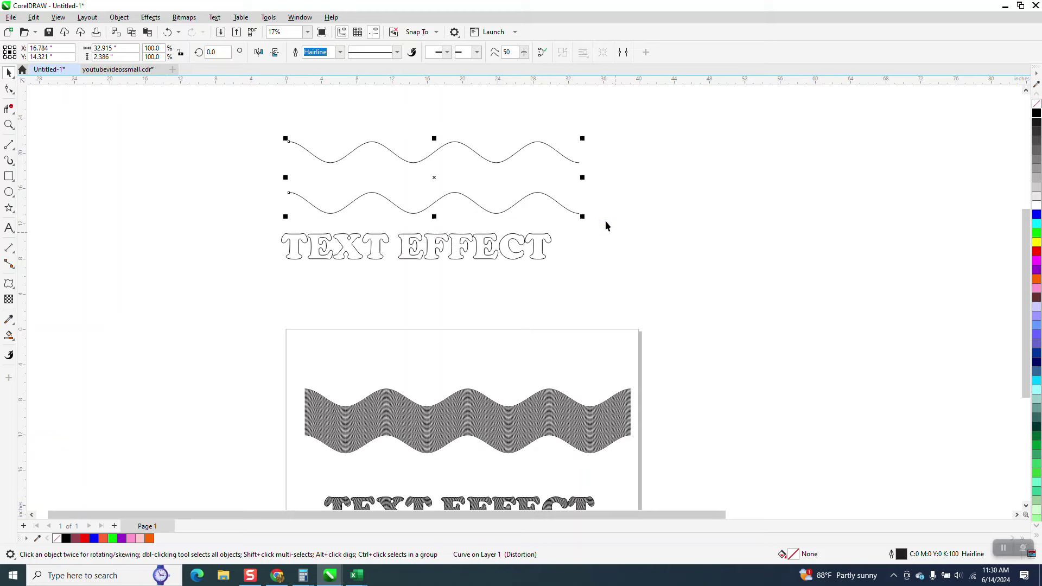
{"action": "left_click", "coordinate": [151, 18]}
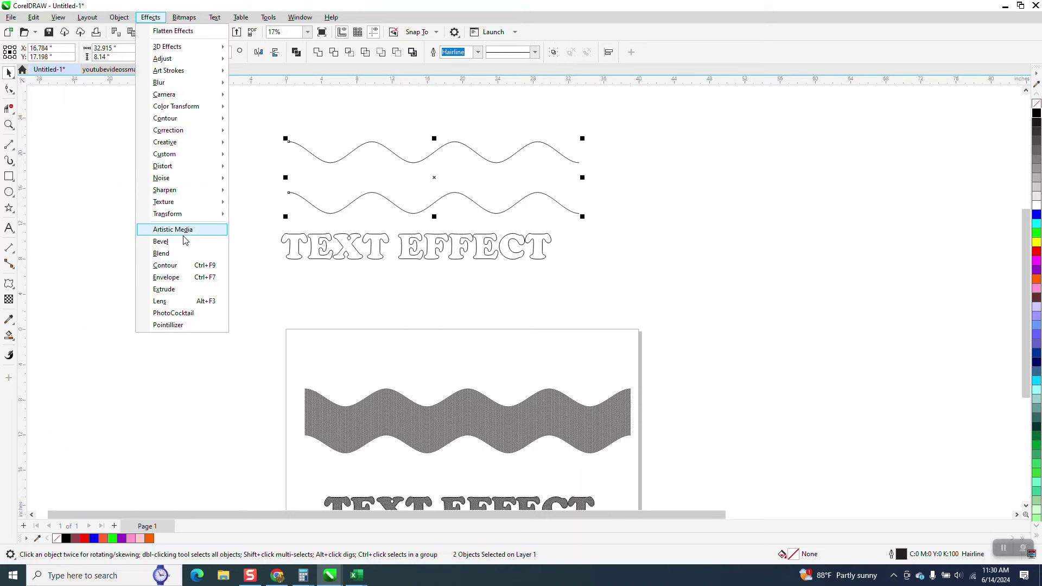
{"action": "left_click", "coordinate": [175, 256]}
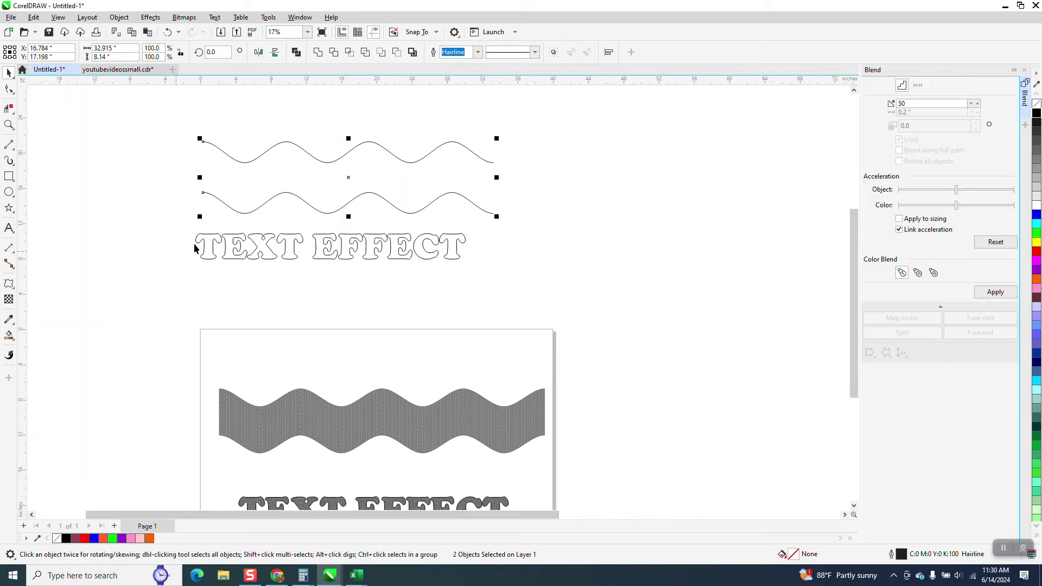
{"action": "left_click", "coordinate": [996, 293]}
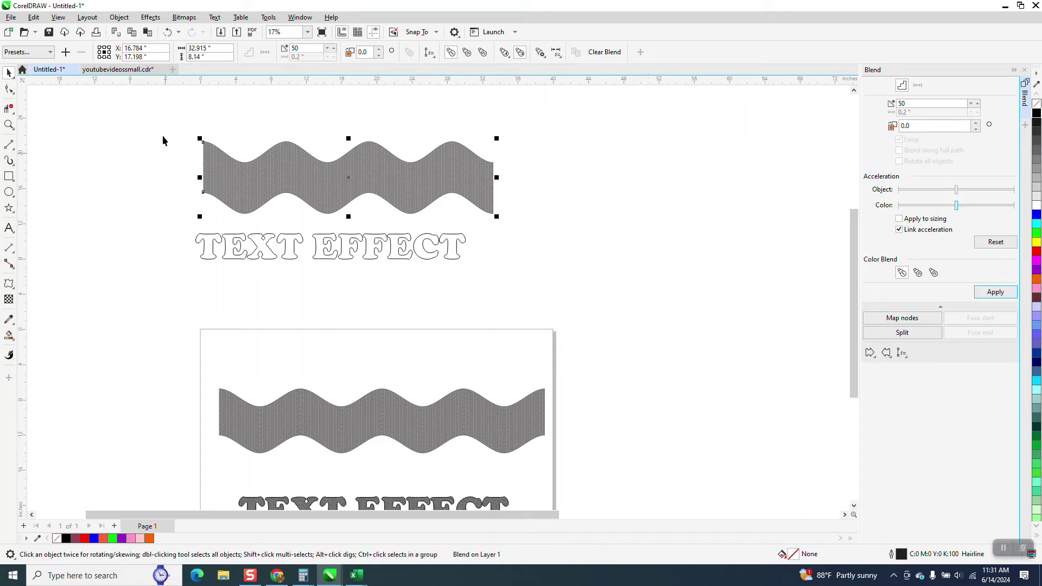
Step: Break the blend of the two upper wave lines apart
{"action": "left_click_drag", "start_coordinate": [163, 141], "coordinate": [536, 234]}
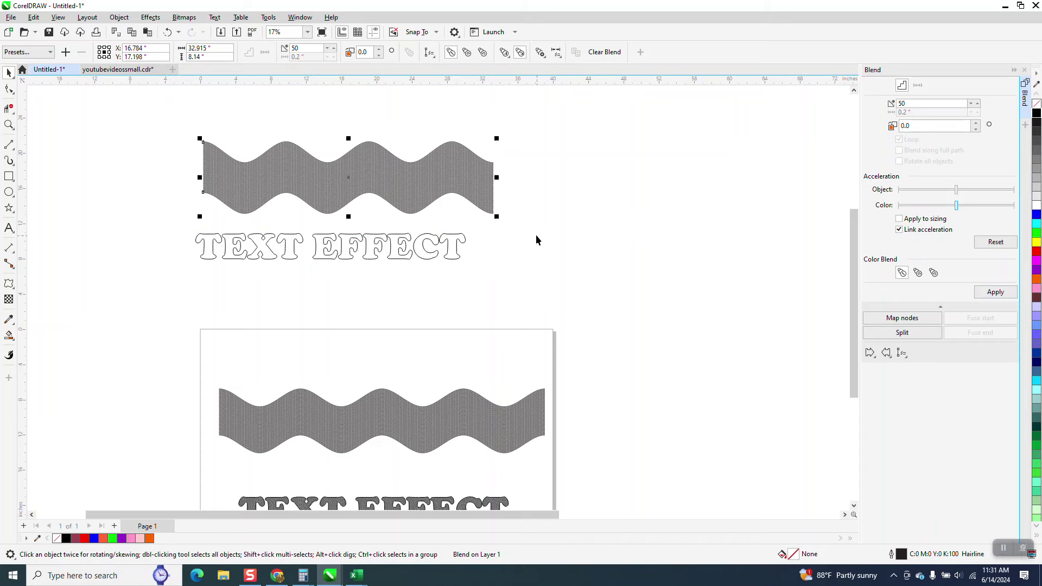
{"action": "left_click", "coordinate": [119, 19]}
{"action": "left_click", "coordinate": [161, 269]}
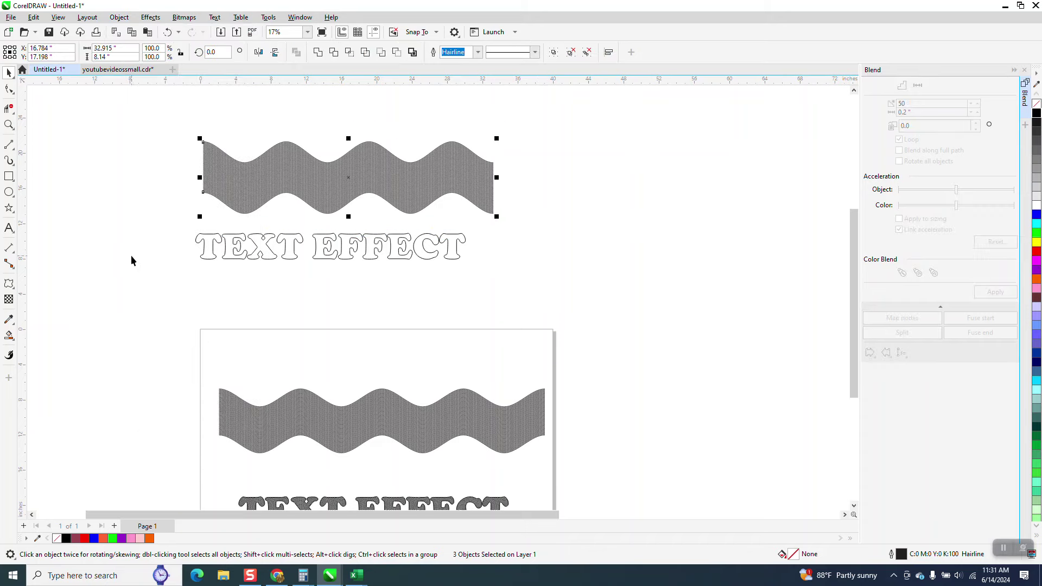
{"action": "left_click", "coordinate": [135, 250]}
Step: Ungroup all the objects of the wavy band above the page
{"action": "left_click_drag", "start_coordinate": [481, 220], "coordinate": [549, 239]}
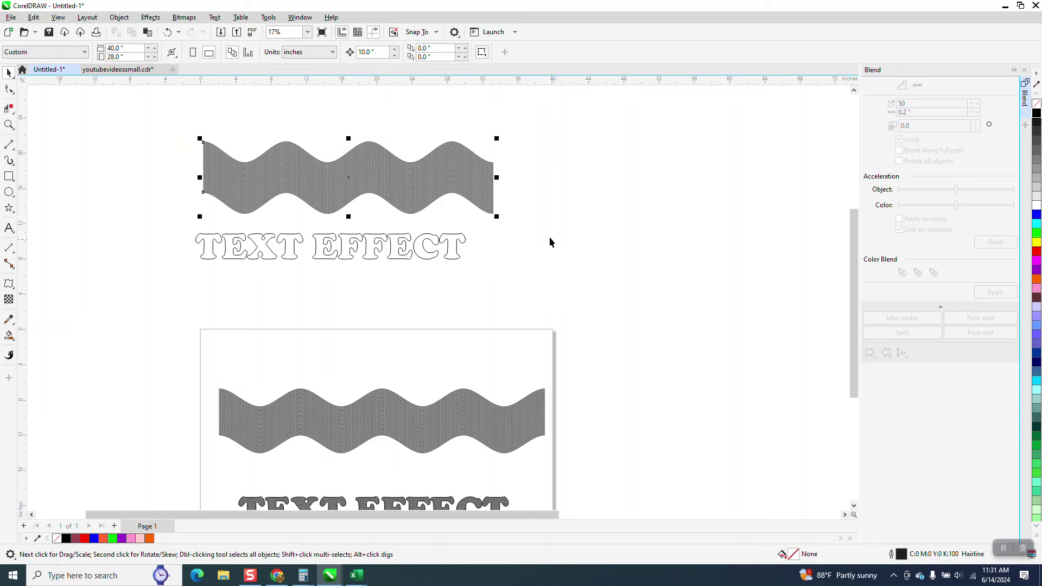
{"action": "left_click", "coordinate": [119, 17]}
{"action": "mouse_move", "coordinate": [131, 207]}
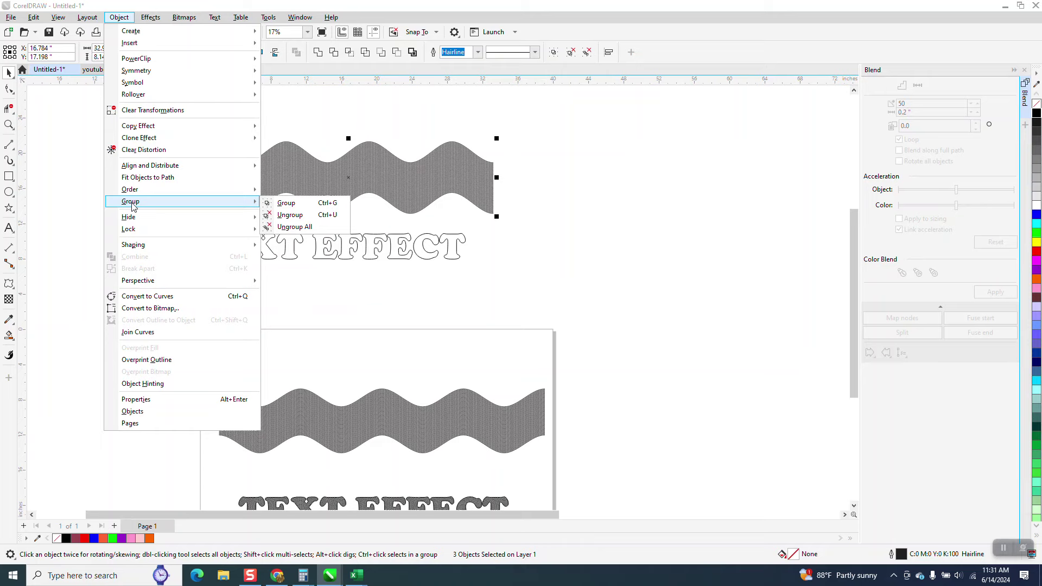
{"action": "left_click", "coordinate": [275, 228]}
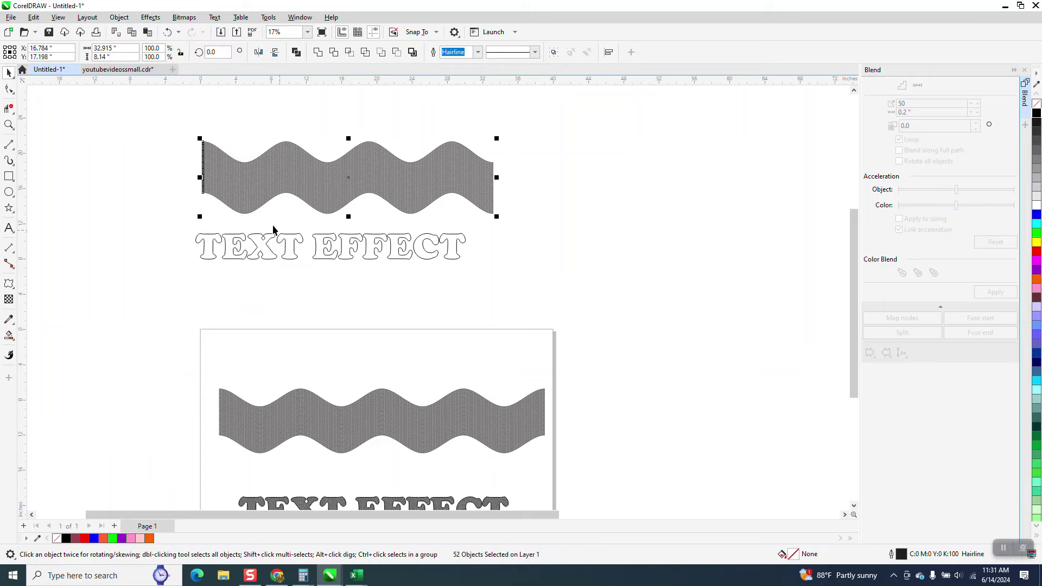
Step: Group all the separate lines of the upper wavy band together
{"action": "left_click_drag", "start_coordinate": [161, 117], "coordinate": [553, 246]}
{"action": "left_click", "coordinate": [118, 17]}
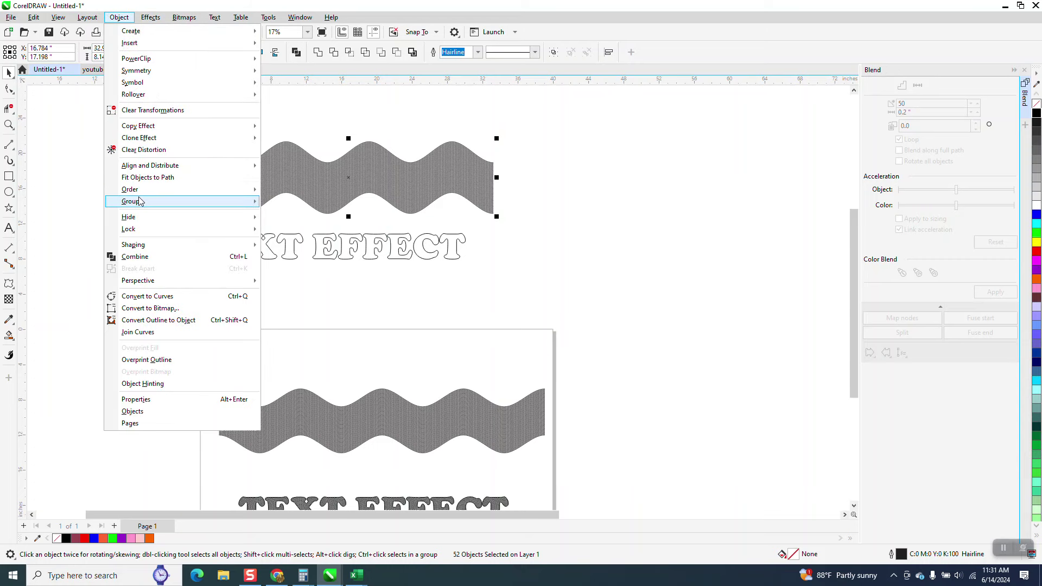
{"action": "mouse_move", "coordinate": [163, 201]}
{"action": "left_click", "coordinate": [289, 204]}
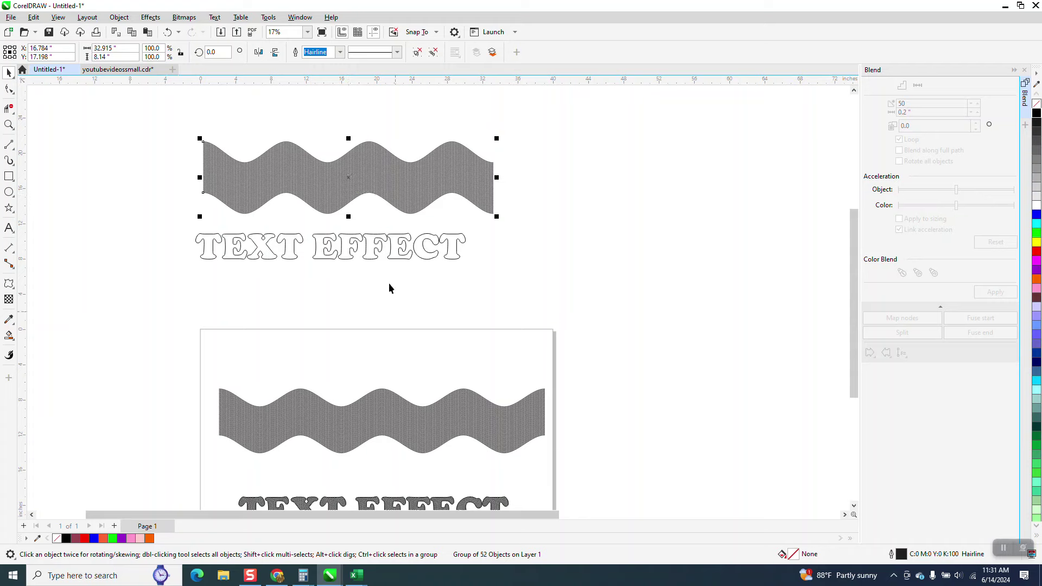
Step: Move the TEXT EFFECT outline onto the middle of the grouped wavy band
{"action": "left_click_drag", "start_coordinate": [371, 262], "coordinate": [388, 196]}
{"action": "left_click", "coordinate": [9, 125]}
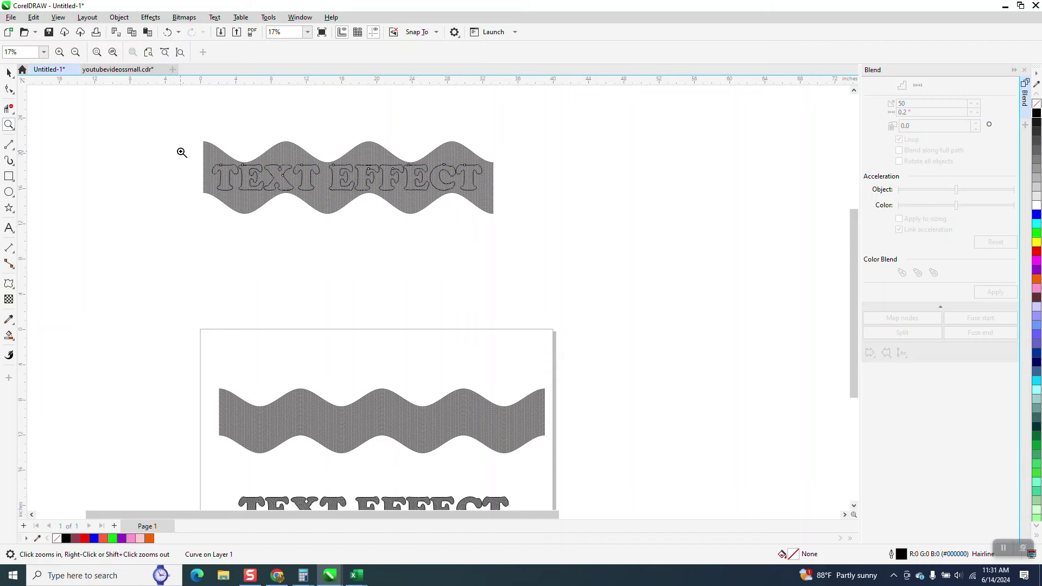
{"action": "left_click_drag", "start_coordinate": [182, 137], "coordinate": [540, 237]}
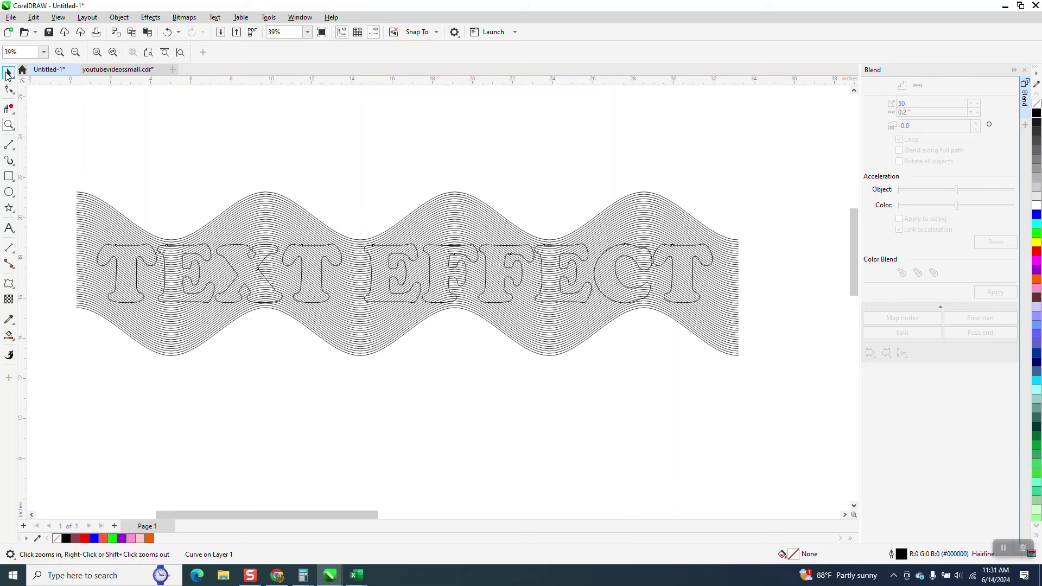
Step: Intersect the TEXT EFFECT outline with the grouped wavy band
{"action": "left_click", "coordinate": [10, 72]}
{"action": "scroll", "coordinate": [116, 143], "scroll_direction": "down", "scroll_amount": 1}
{"action": "left_click_drag", "start_coordinate": [58, 144], "coordinate": [528, 326]}
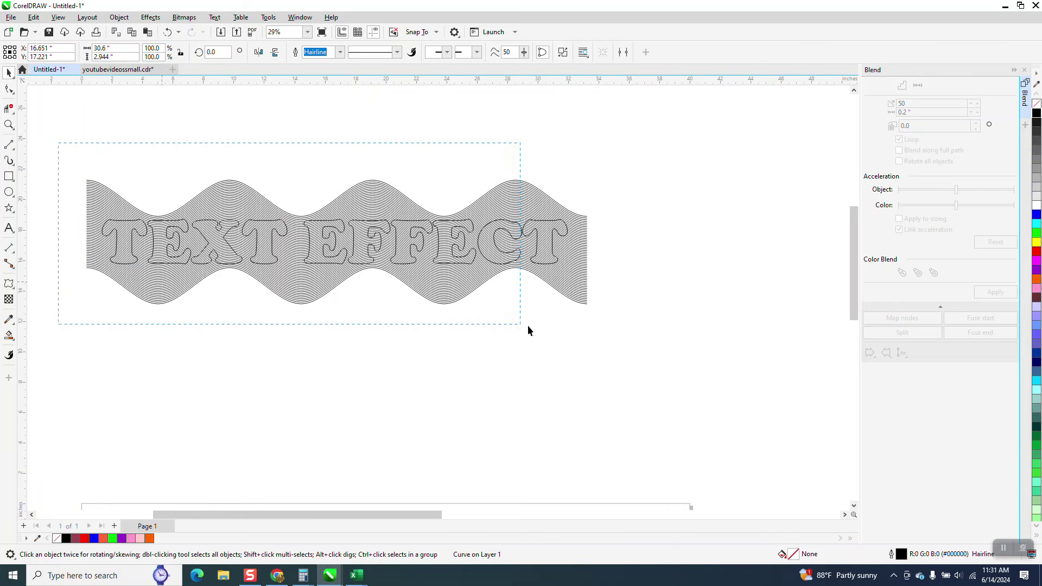
{"action": "left_click_drag", "start_coordinate": [646, 352], "coordinate": [646, 353]}
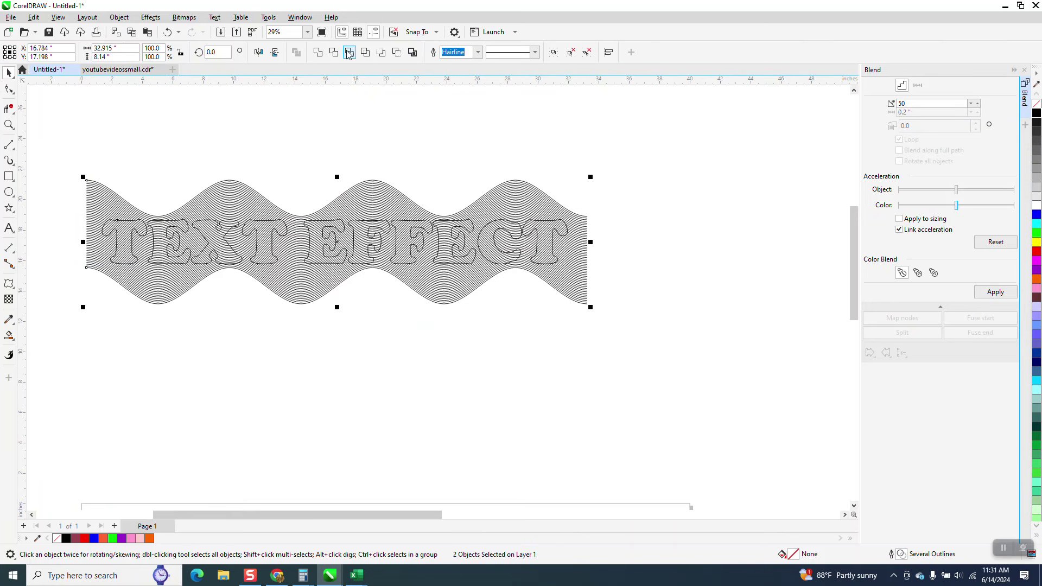
{"action": "left_click", "coordinate": [349, 52]}
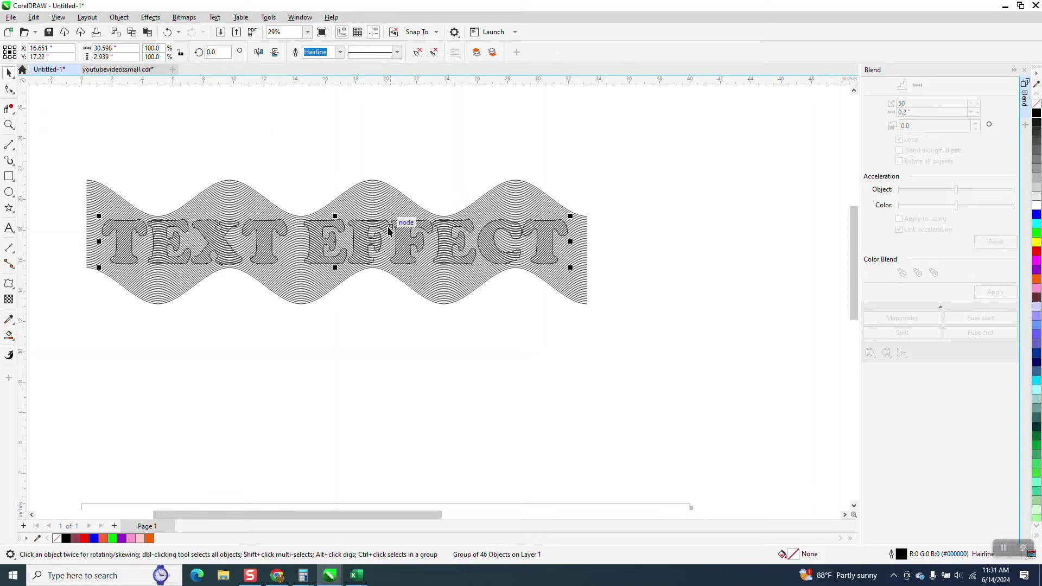
Step: Move the intersected line lettering and the TEXT EFFECT outline down 10 inches, and the wavy band up 10 inches
{"action": "key", "text": "shift+Down"}
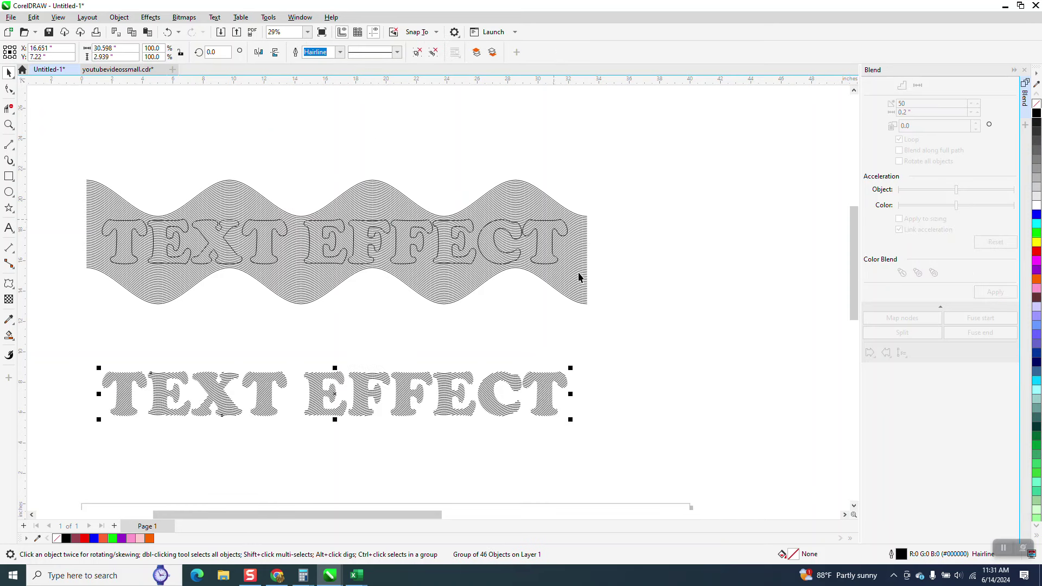
{"action": "left_click", "coordinate": [557, 264]}
{"action": "key", "text": "shift+Up"}
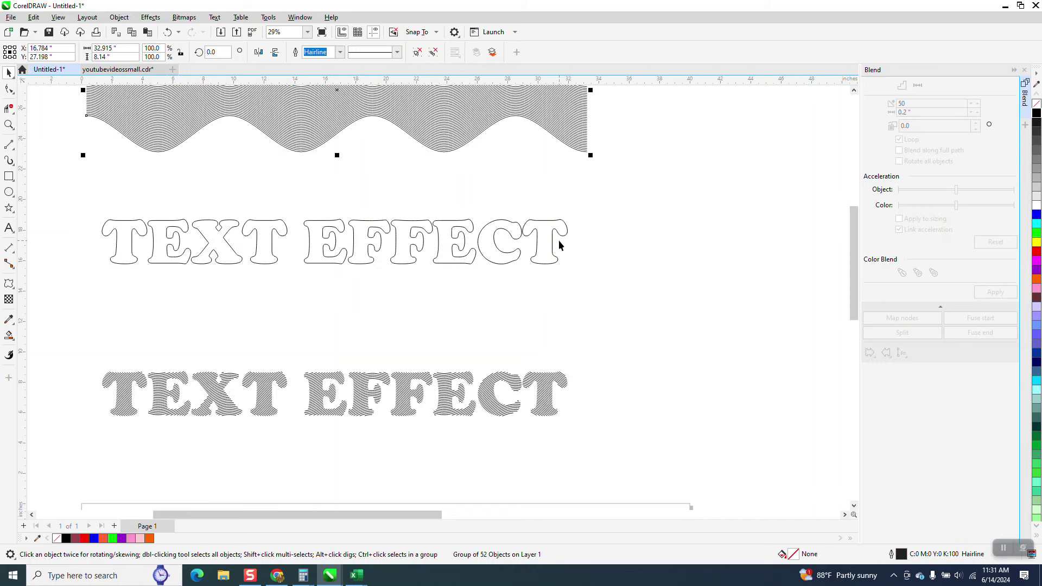
{"action": "left_click", "coordinate": [562, 235]}
{"action": "key", "text": "shift+Down"}
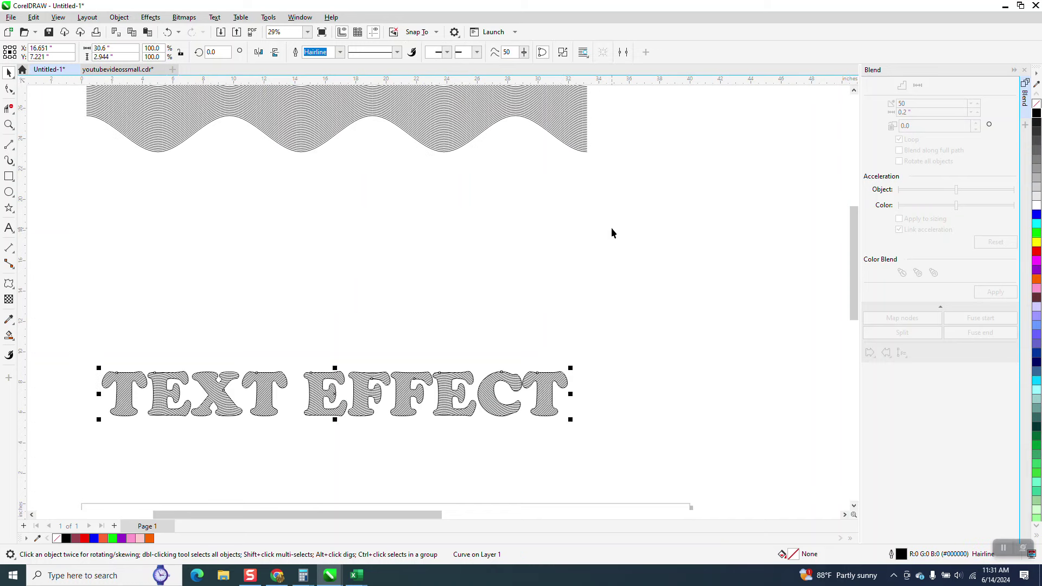
Step: Examine the wavy lines inside the outlined letters up close and across the whole text
{"action": "left_click", "coordinate": [9, 125]}
{"action": "left_click_drag", "start_coordinate": [252, 369], "coordinate": [383, 420]}
{"action": "scroll", "coordinate": [402, 341], "scroll_direction": "down", "scroll_amount": 1}
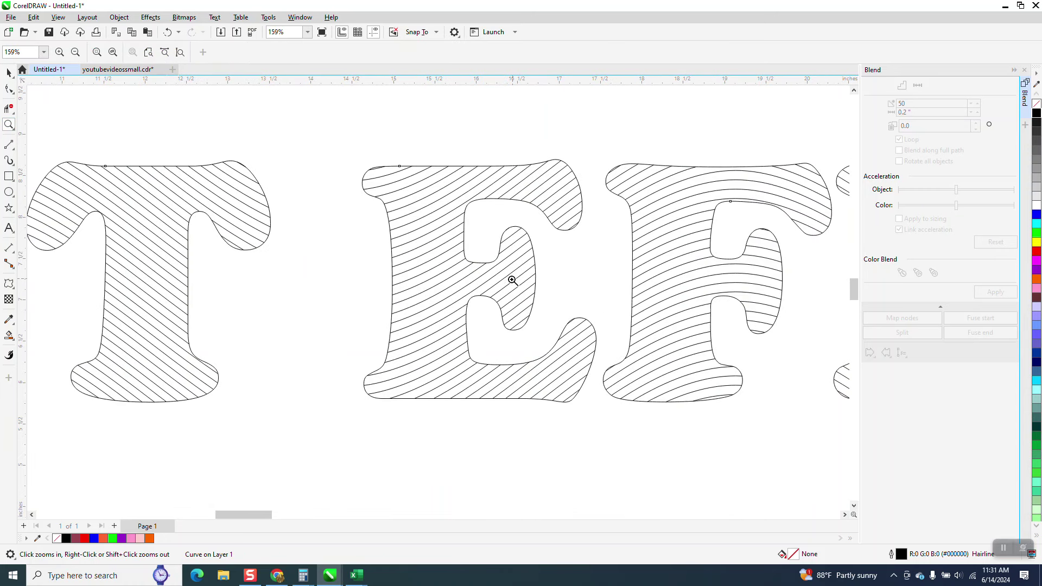
{"action": "scroll", "coordinate": [388, 375], "scroll_direction": "down", "scroll_amount": 1}
{"action": "scroll", "coordinate": [386, 370], "scroll_direction": "down", "scroll_amount": 4}
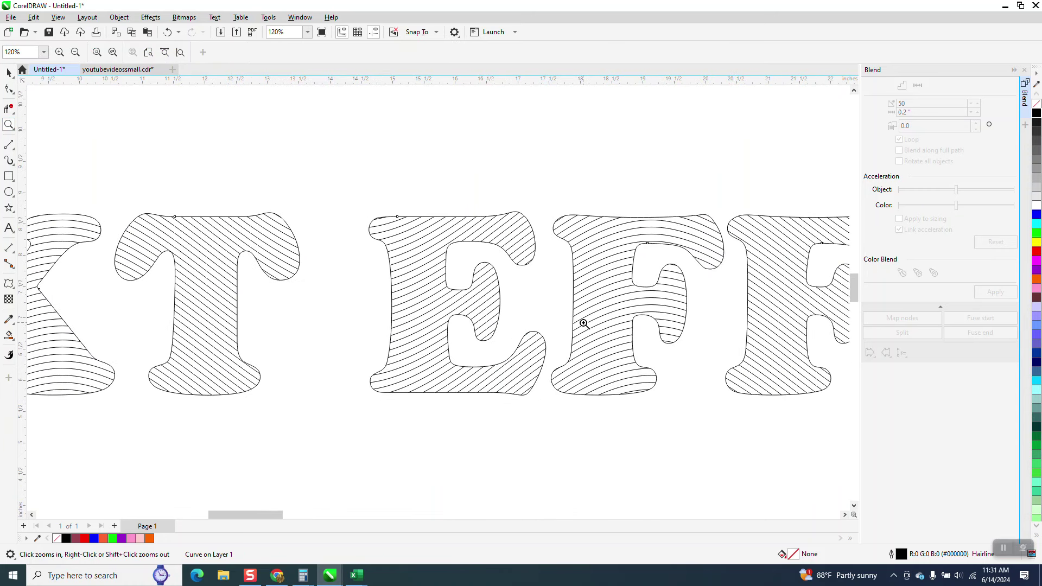
{"action": "scroll", "coordinate": [442, 260], "scroll_direction": "down", "scroll_amount": 2}
{"action": "scroll", "coordinate": [325, 260], "scroll_direction": "down", "scroll_amount": 5}
{"action": "key", "text": "space"}
{"action": "scroll", "coordinate": [350, 205], "scroll_direction": "down", "scroll_amount": 5}
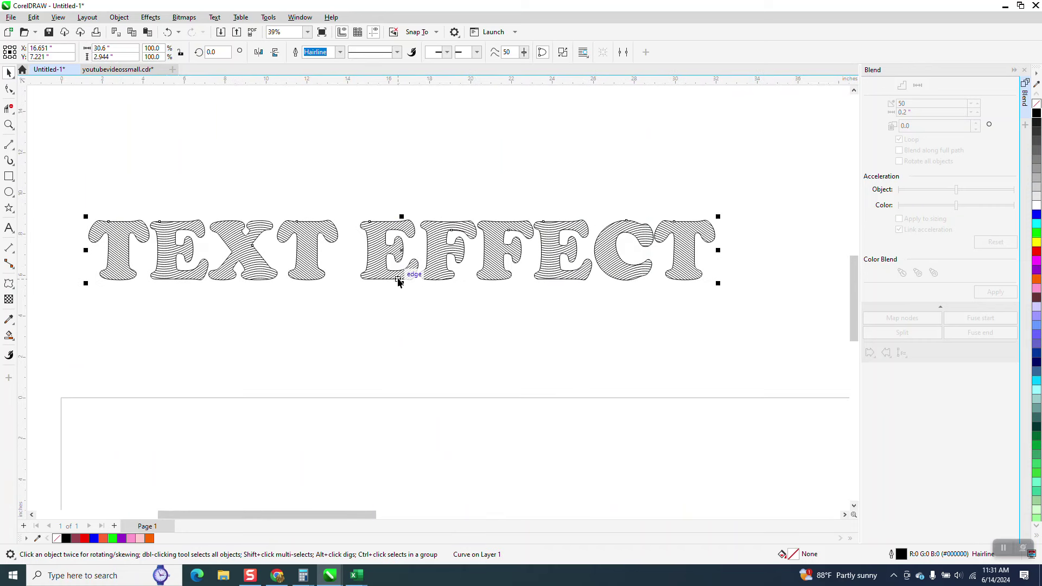
Step: Undo the TEXT EFFECT outline's last move and set the line-filled lettering's outline width to 1.5 pt
{"action": "key", "text": "ctrl+z"}
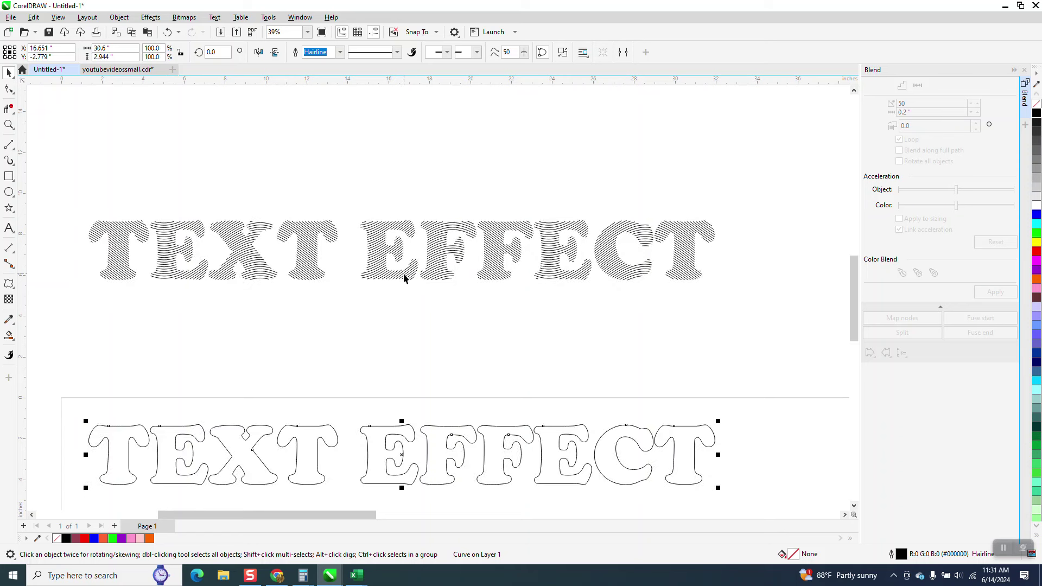
{"action": "left_click", "coordinate": [406, 274]}
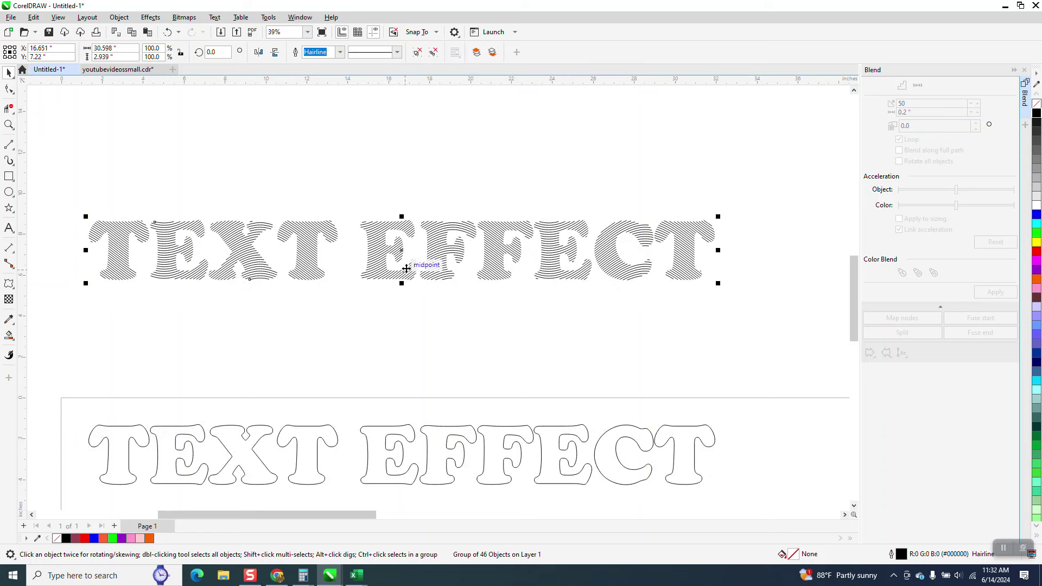
{"action": "left_click", "coordinate": [340, 52]}
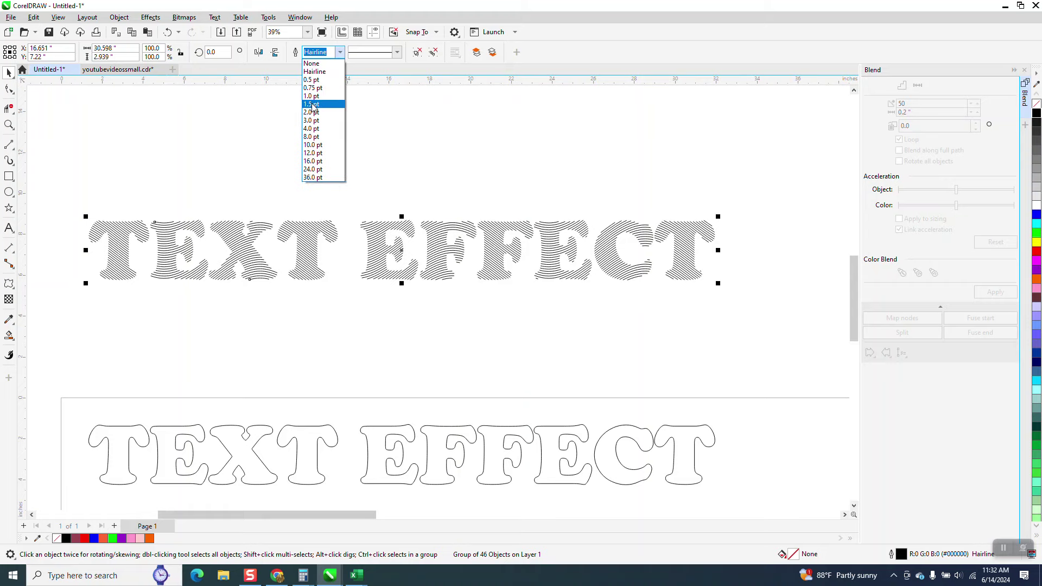
{"action": "left_click", "coordinate": [312, 104]}
Step: Give the lines of the line-filled TEXT EFFECT lettering round line caps
{"action": "left_click", "coordinate": [9, 124]}
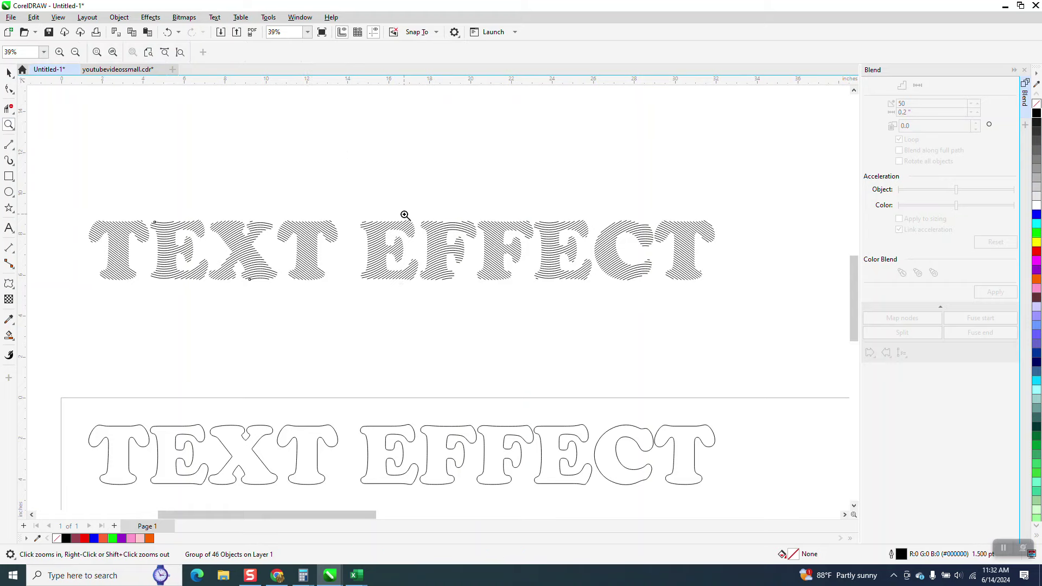
{"action": "left_click_drag", "start_coordinate": [402, 216], "coordinate": [426, 235]}
{"action": "scroll", "coordinate": [384, 214], "scroll_direction": "down", "scroll_amount": 3}
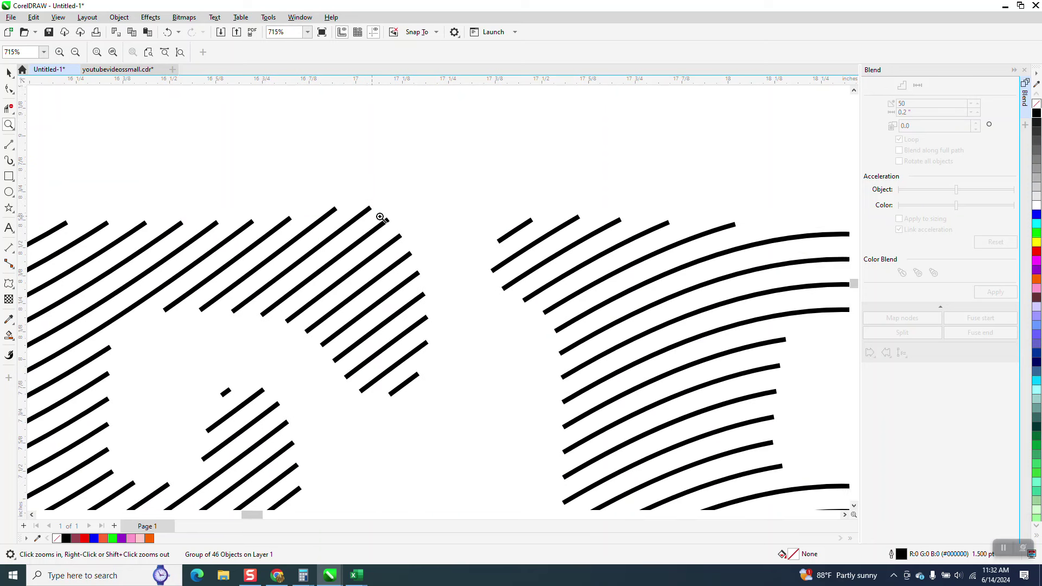
{"action": "key", "text": "space"}
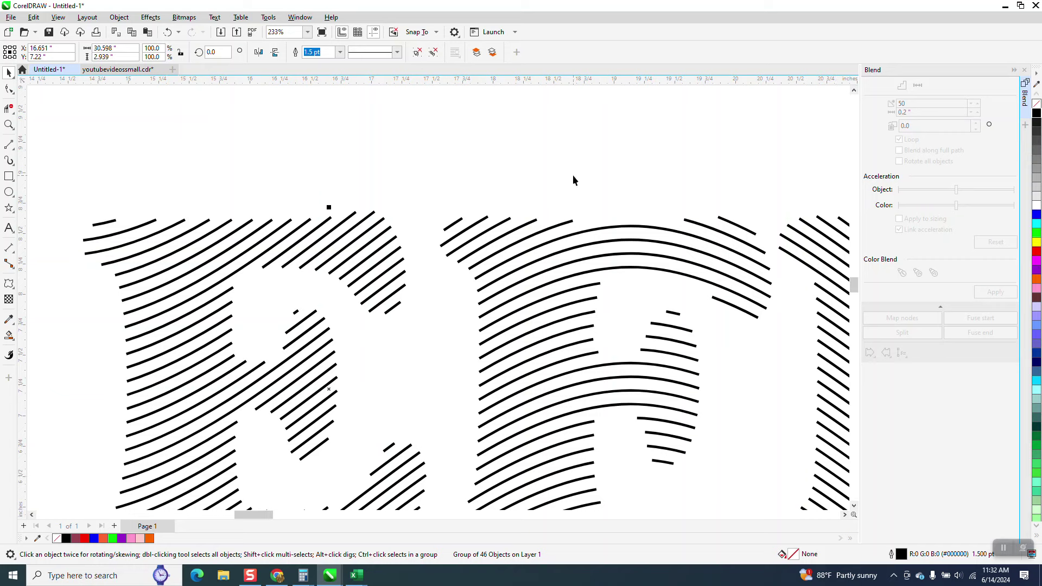
{"action": "key", "text": "F12"}
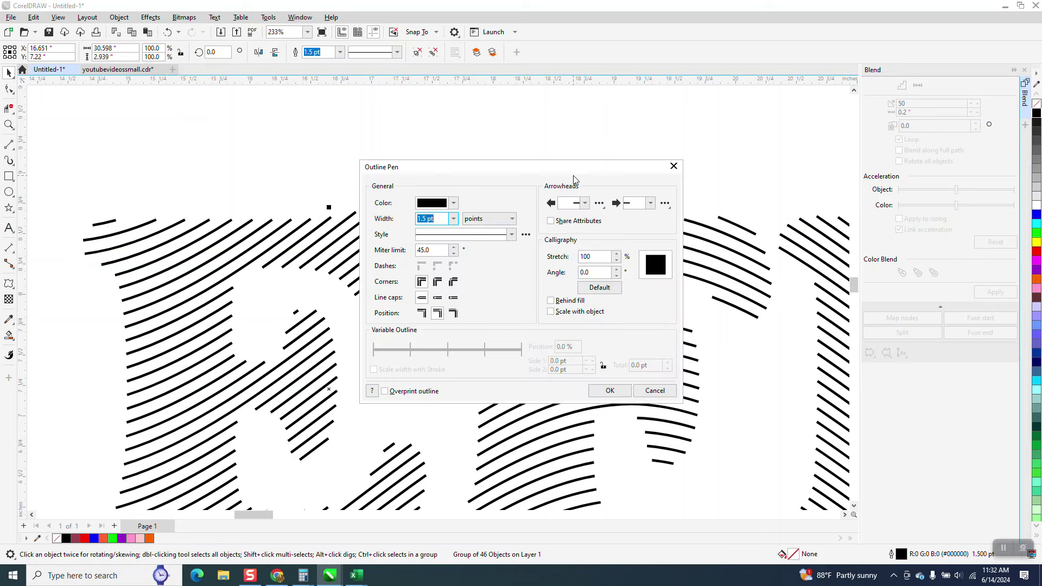
{"action": "left_click", "coordinate": [437, 298]}
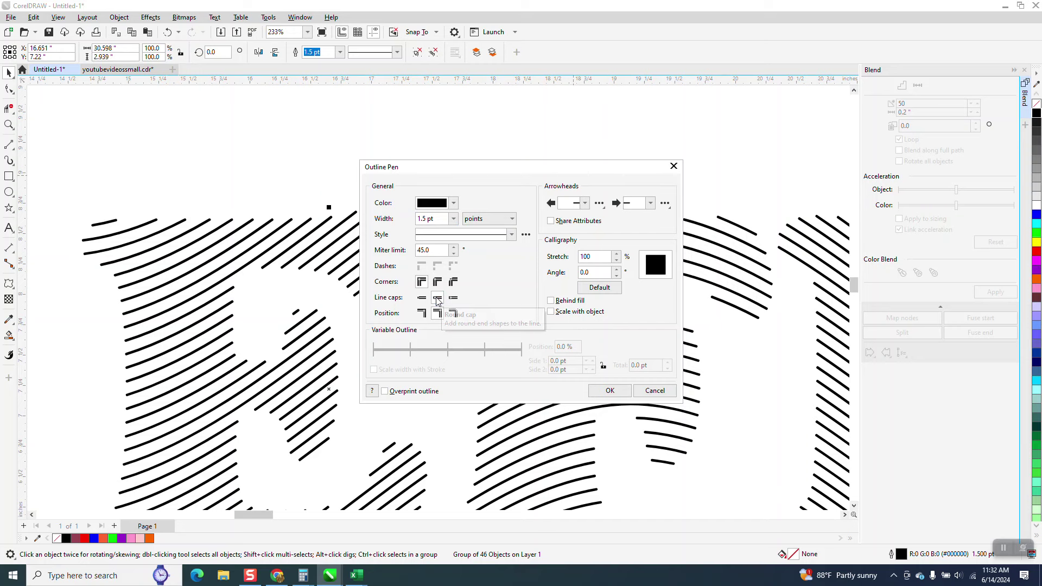
{"action": "left_click", "coordinate": [609, 390]}
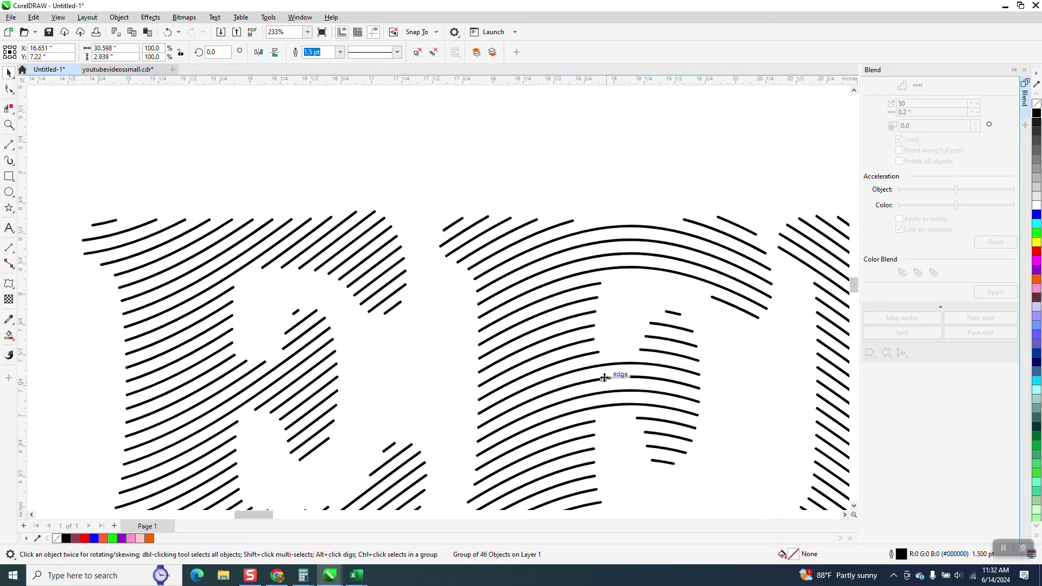
Step: Set the outline width of the line-filled TEXT EFFECT lettering to 4 pt
{"action": "left_click", "coordinate": [341, 52]}
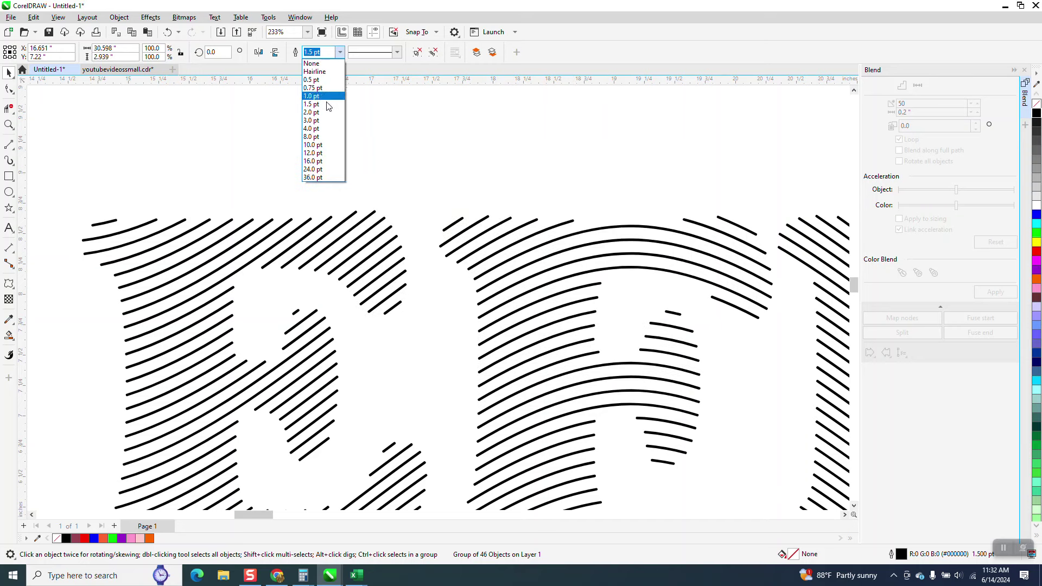
{"action": "left_click", "coordinate": [311, 129]}
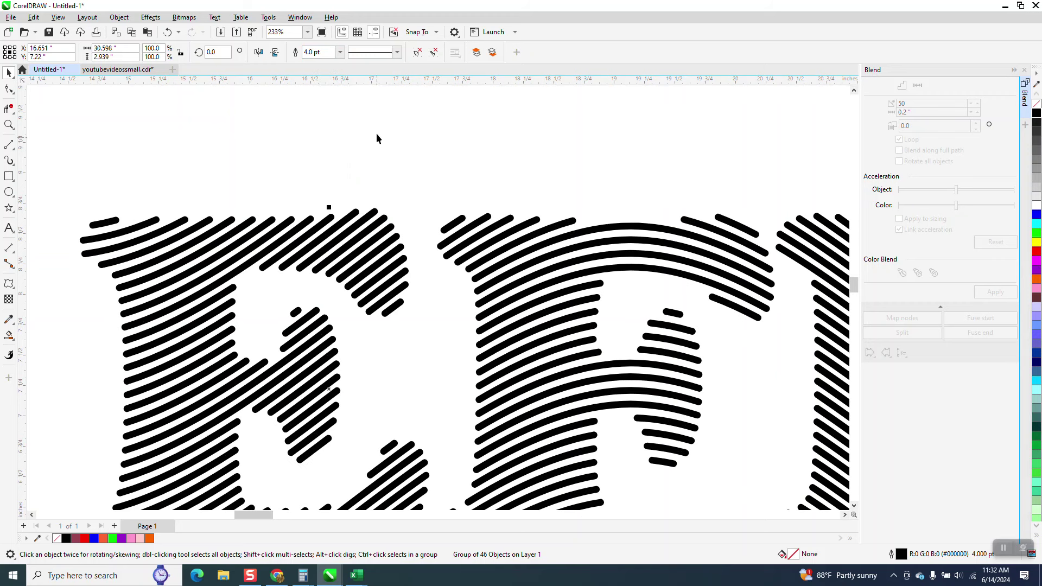
{"action": "scroll", "coordinate": [375, 137], "scroll_direction": "down", "scroll_amount": 2}
{"action": "scroll", "coordinate": [365, 118], "scroll_direction": "down", "scroll_amount": 5}
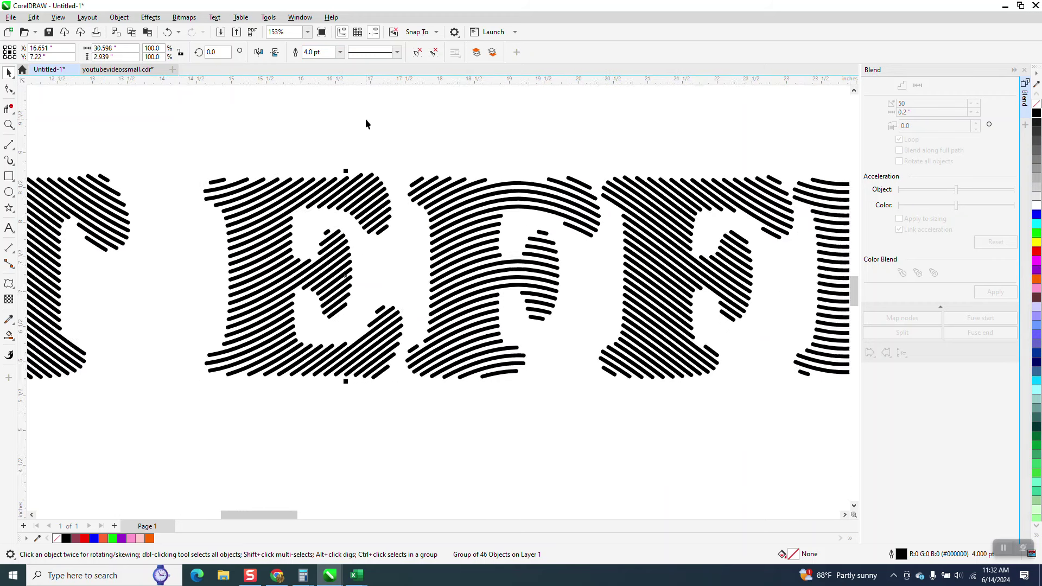
{"action": "scroll", "coordinate": [462, 252], "scroll_direction": "down", "scroll_amount": 4}
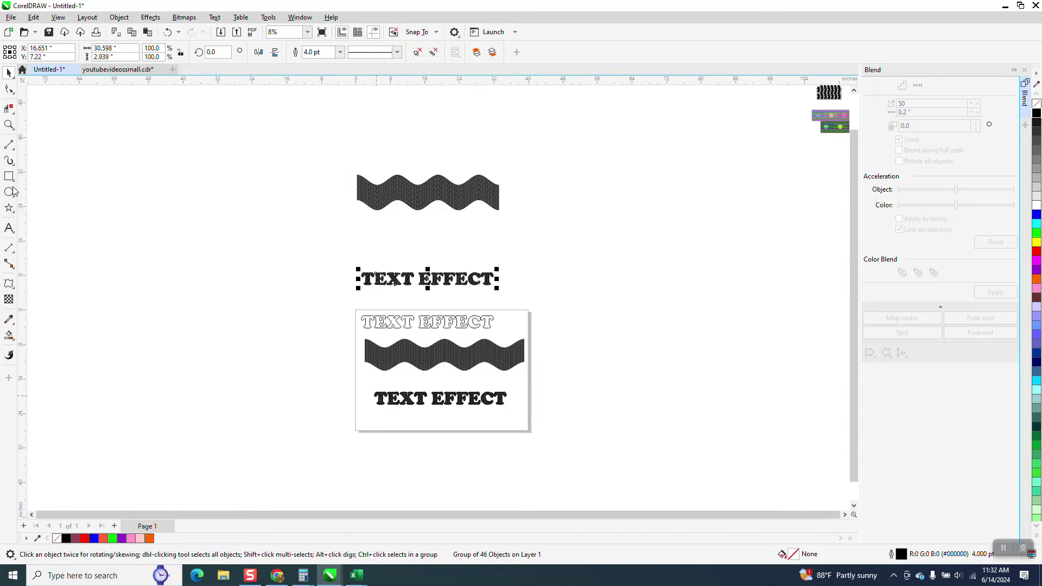
Step: Compare the outlined line-filled lettering below the wavy band with the thick-line lettering above the page
{"action": "left_click", "coordinate": [9, 125]}
{"action": "left_click_drag", "start_coordinate": [374, 358], "coordinate": [592, 438]}
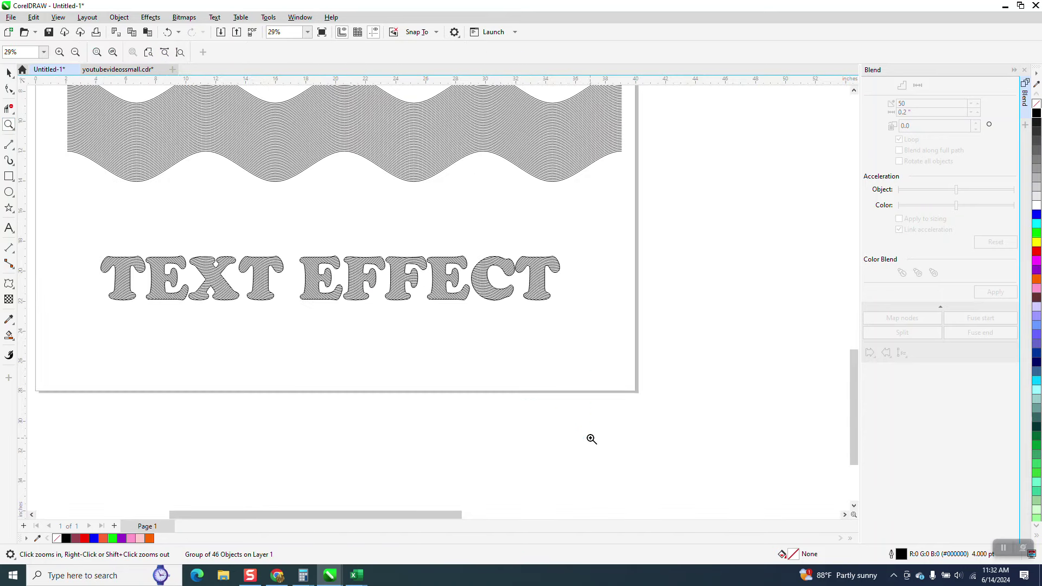
{"action": "scroll", "coordinate": [549, 372], "scroll_direction": "down", "scroll_amount": 2}
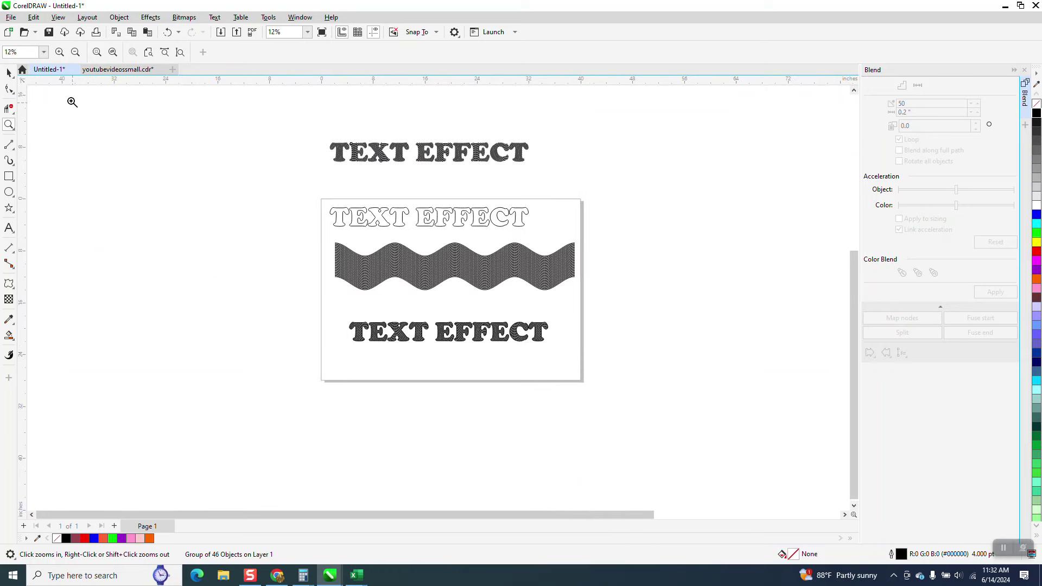
{"action": "left_click_drag", "start_coordinate": [308, 139], "coordinate": [547, 195]}
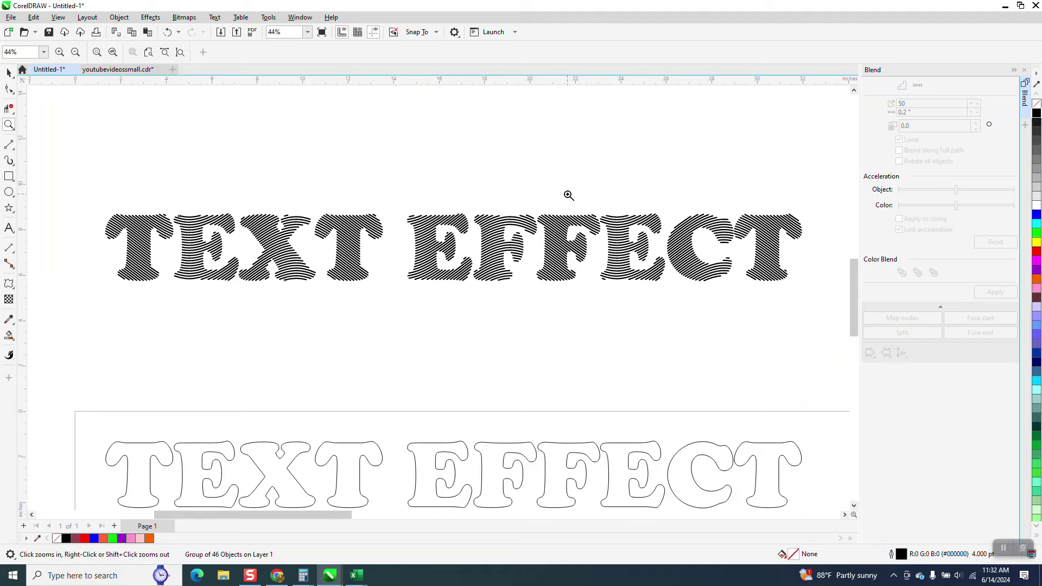